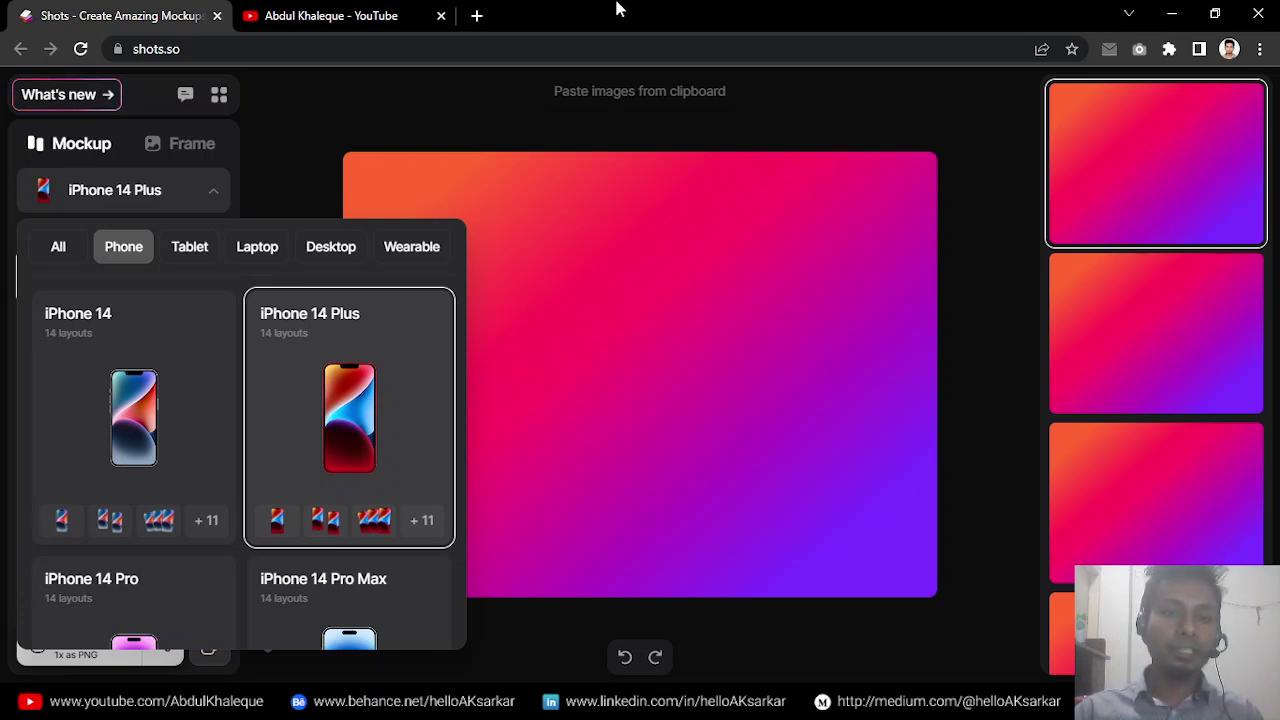
# - Try the two-phone layouts for the iPhone 14 Plus mockup
pyautogui.scroll(-3, 1176, 505)
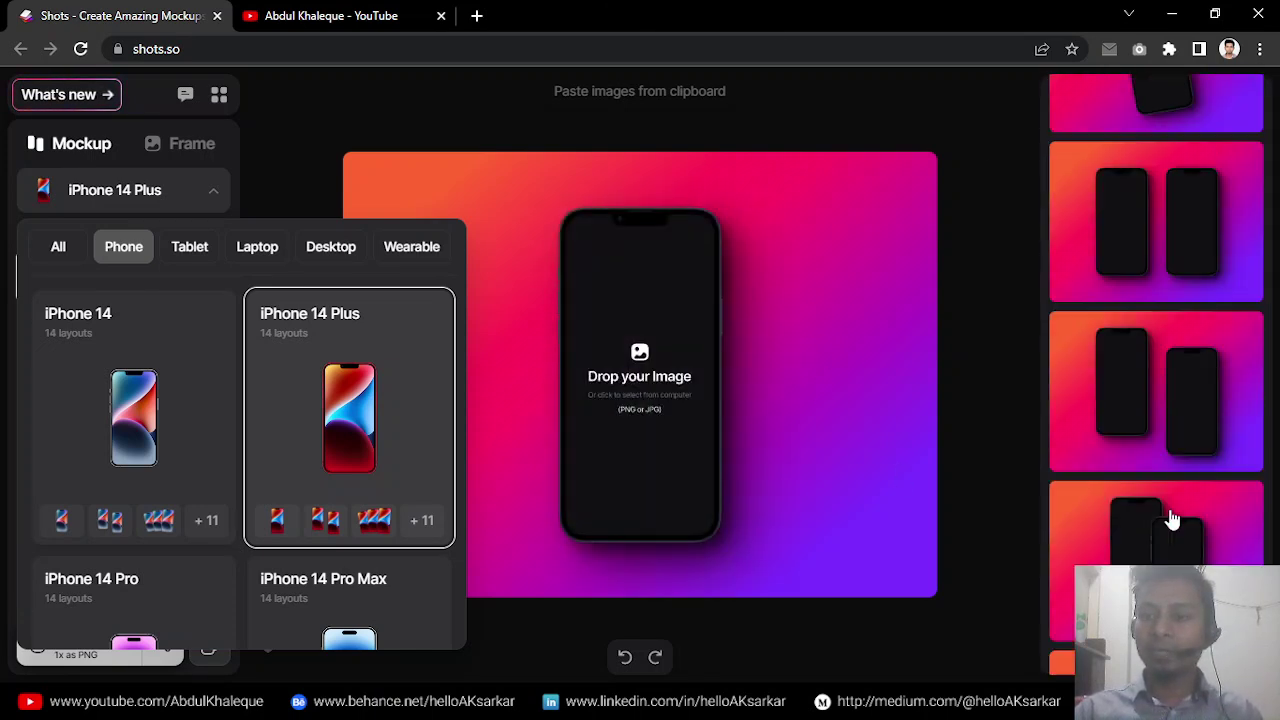
pyautogui.click(1178, 385)
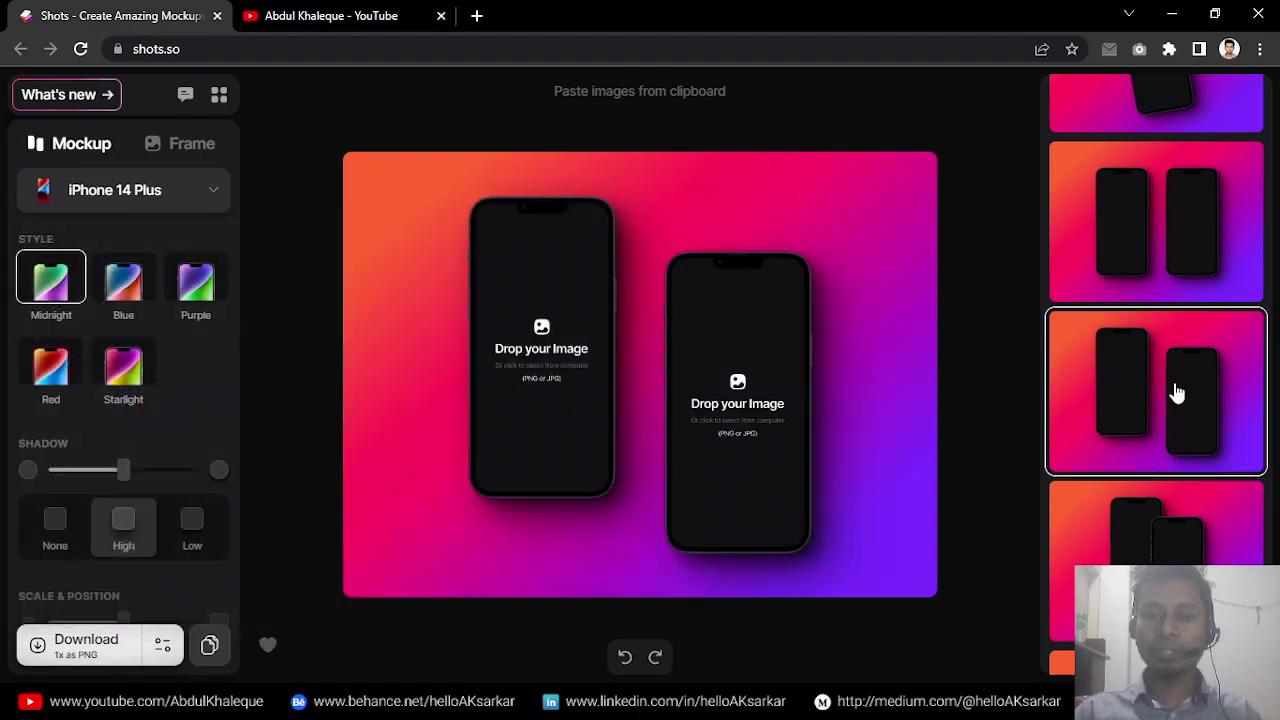
pyautogui.scroll(-2, 1151, 503)
pyautogui.click(1163, 447)
# - Try the side-by-side and fanned three-phone layouts for the iPhone 14 Plus mockup
pyautogui.scroll(-3, 1160, 470)
pyautogui.click(1163, 476)
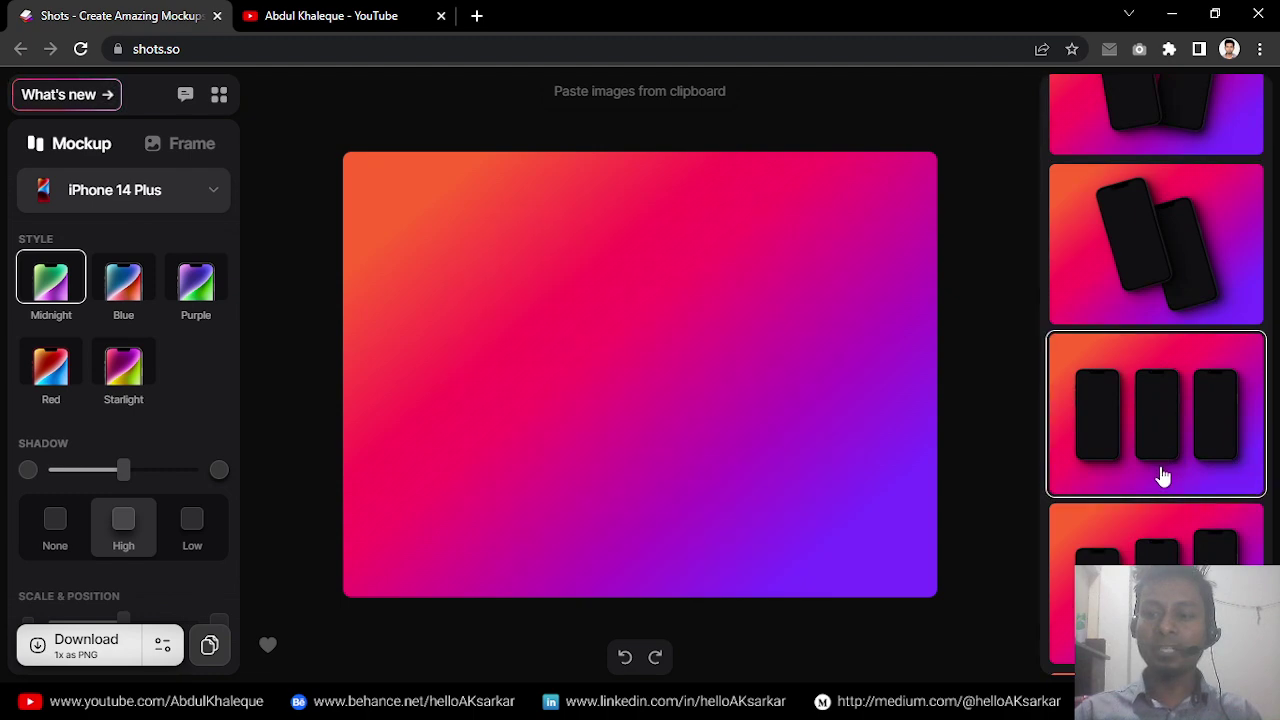
pyautogui.scroll(-2, 1162, 478)
pyautogui.scroll(-3, 1160, 488)
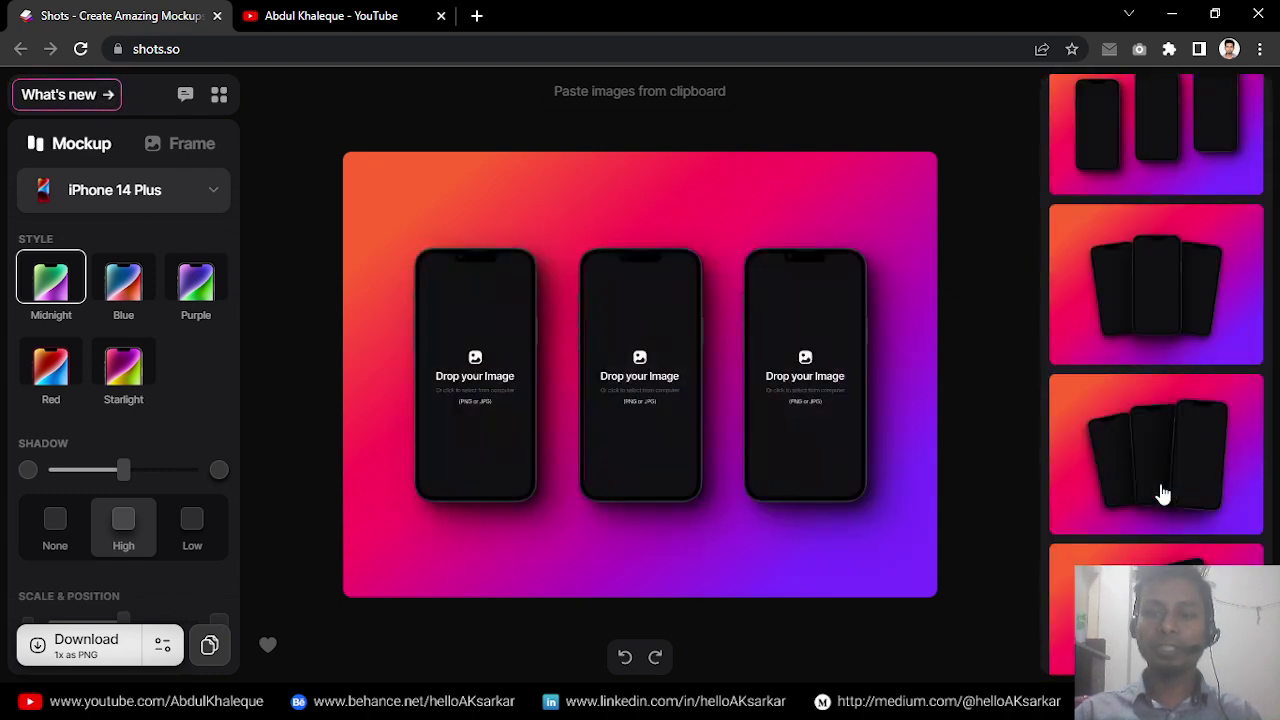
pyautogui.click(1162, 294)
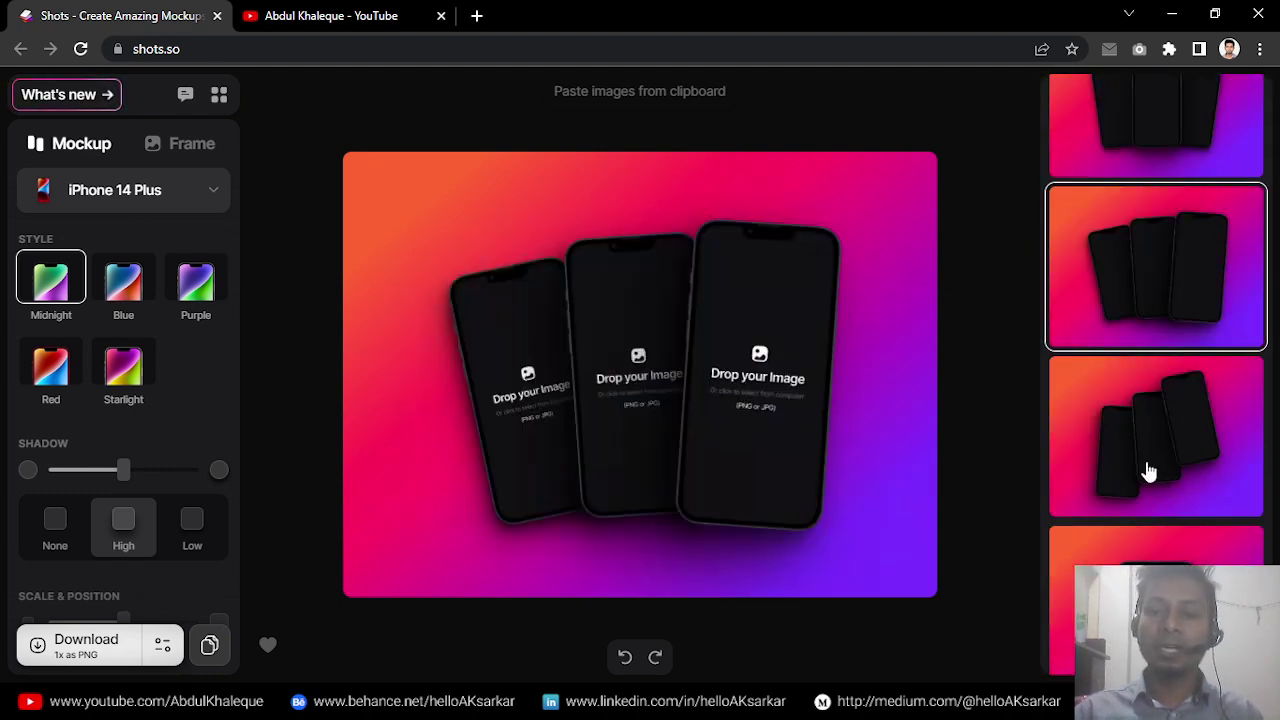
pyautogui.scroll(-2, 1148, 472)
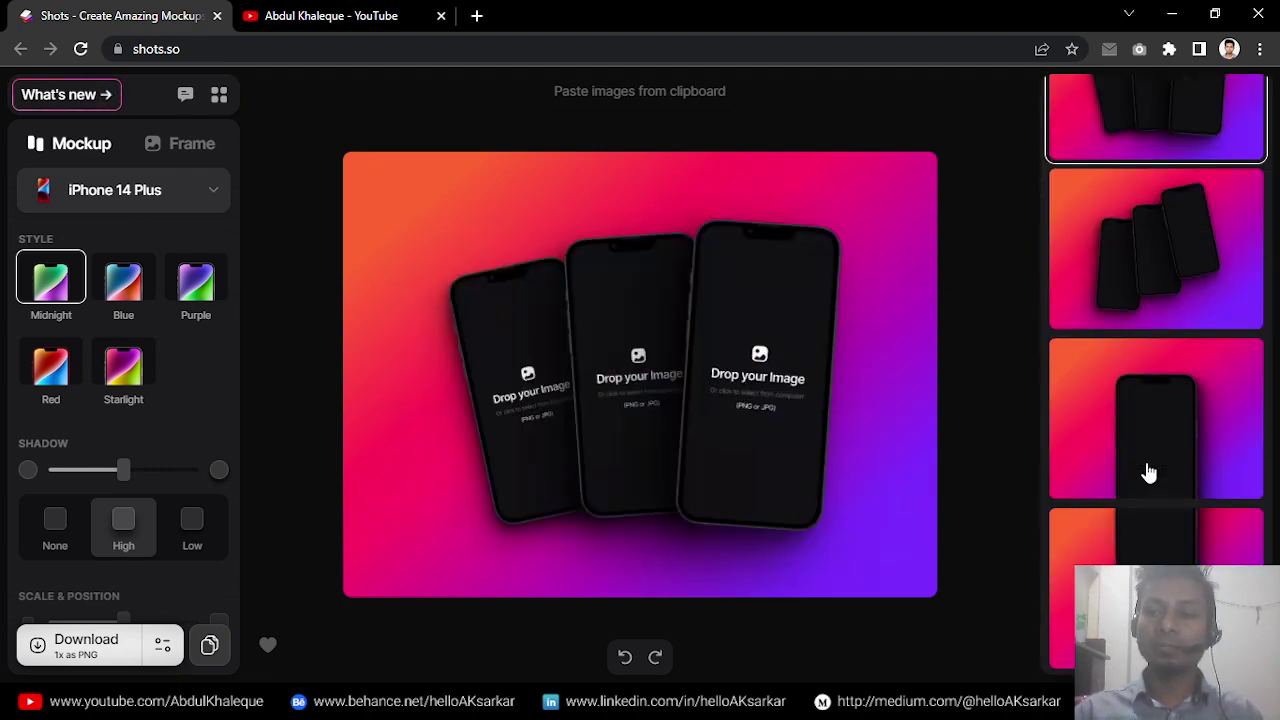
# - Look through the tablet, laptop and desktop mockups, and switch the mockup type to Screenshot
pyautogui.click(133, 190)
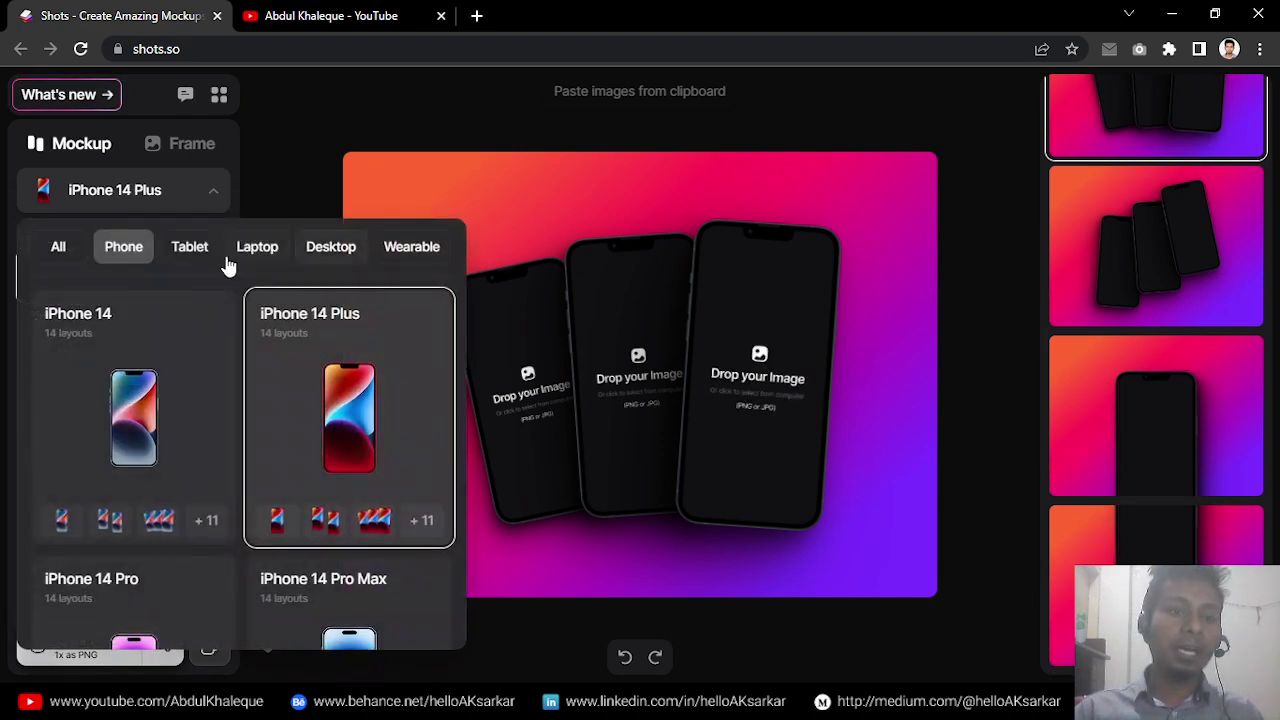
pyautogui.click(189, 249)
pyautogui.scroll(-2, 320, 491)
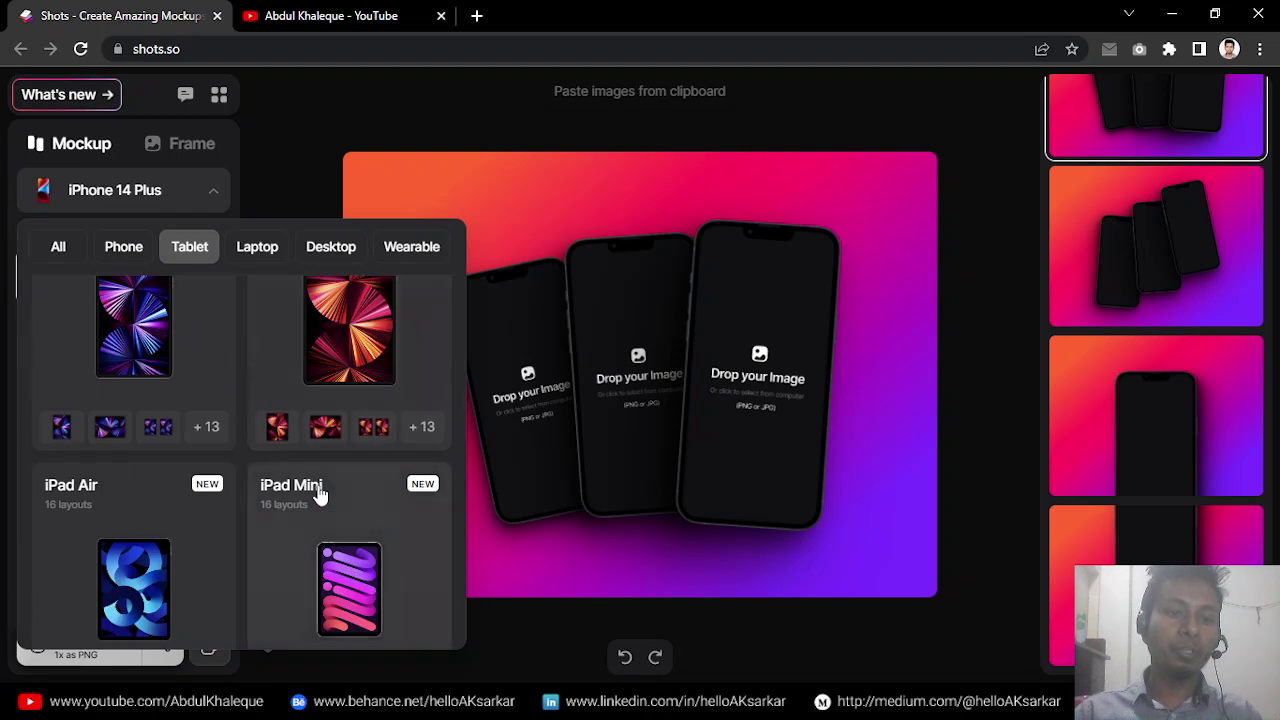
pyautogui.click(266, 252)
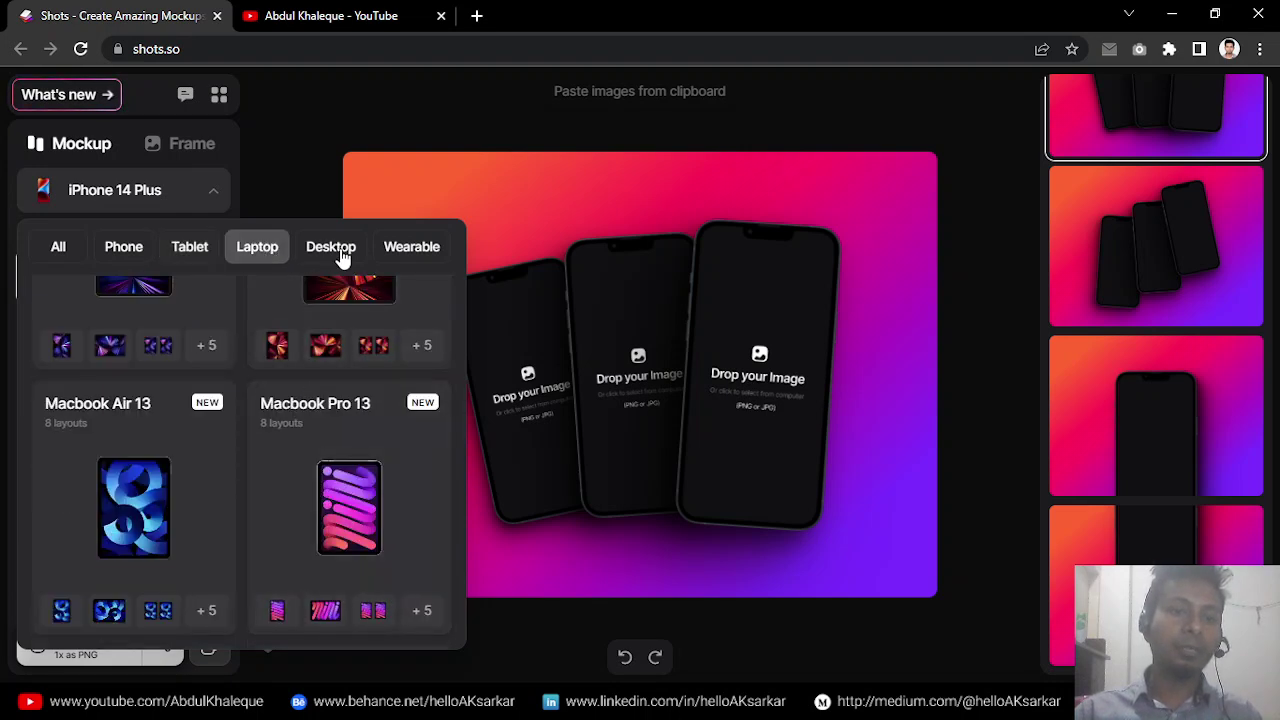
pyautogui.click(343, 257)
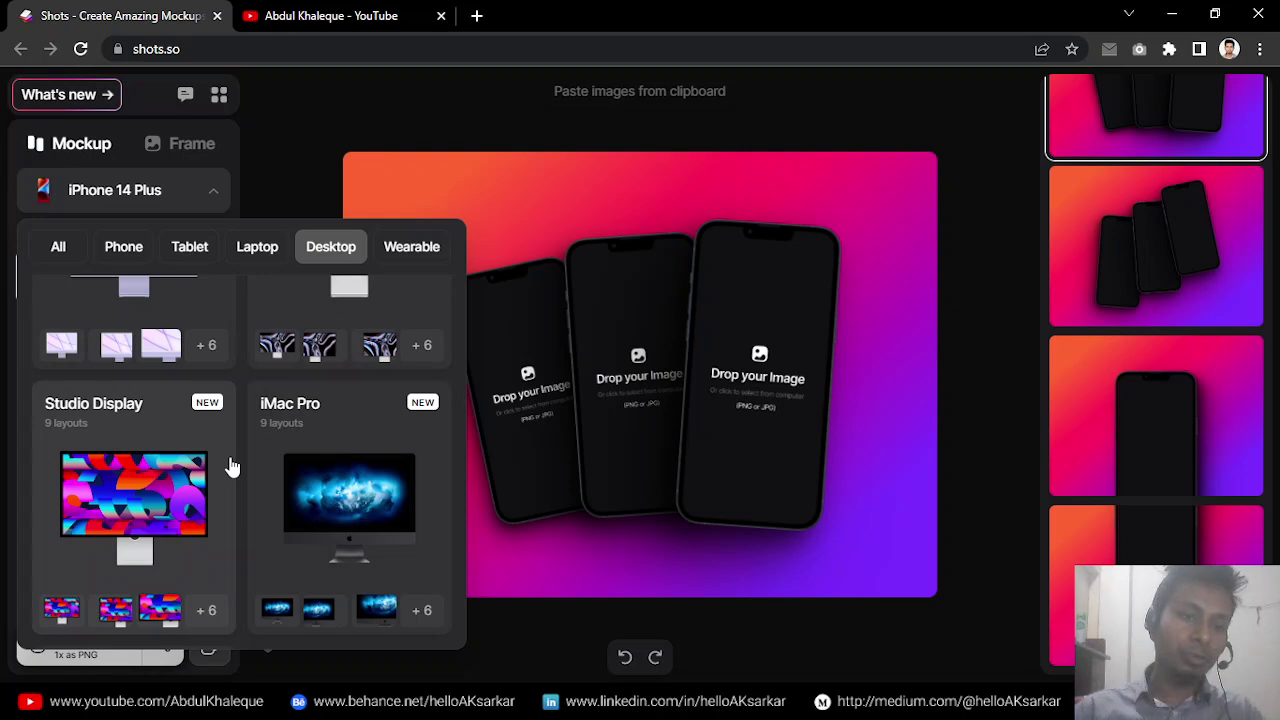
pyautogui.scroll(2, 172, 428)
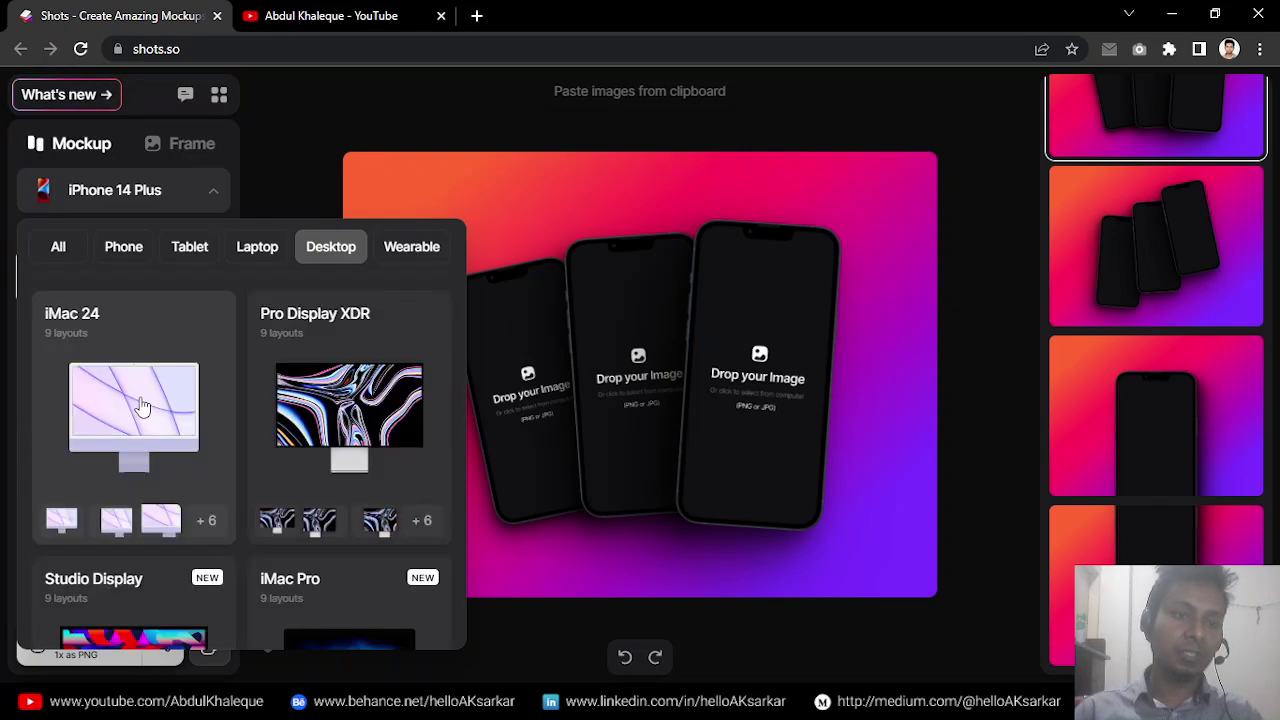
pyautogui.click(76, 252)
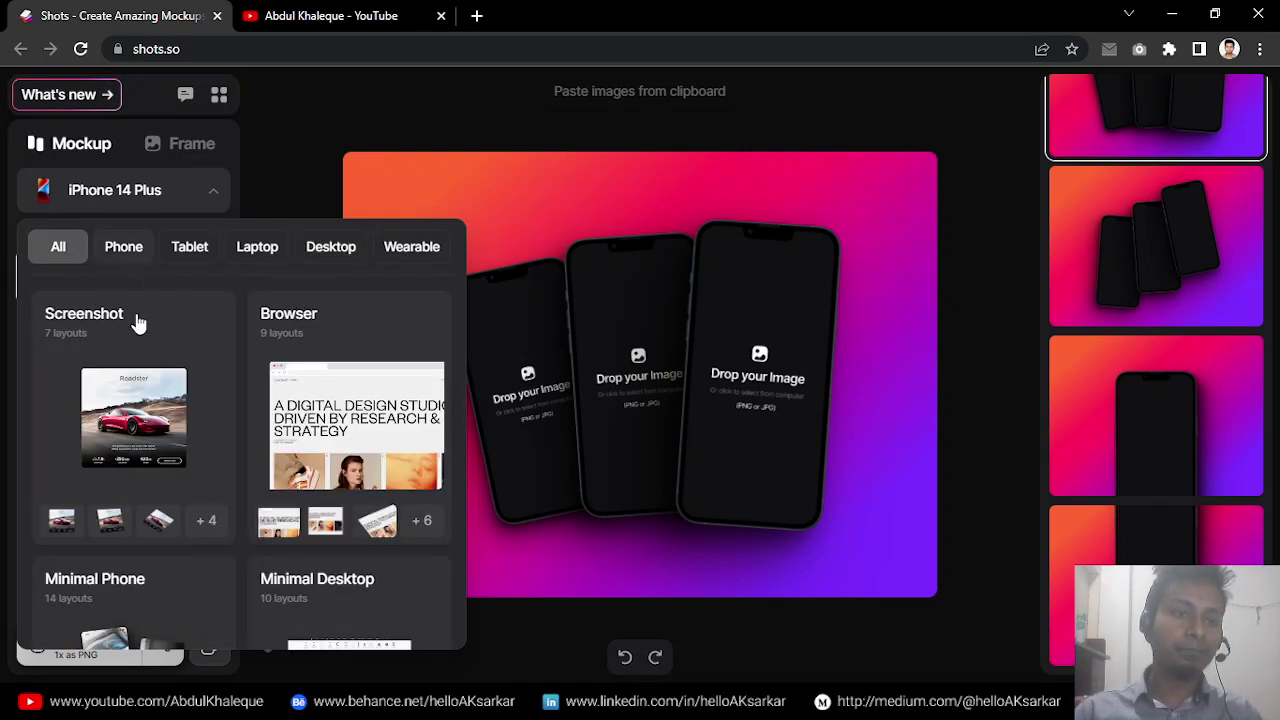
pyautogui.click(147, 398)
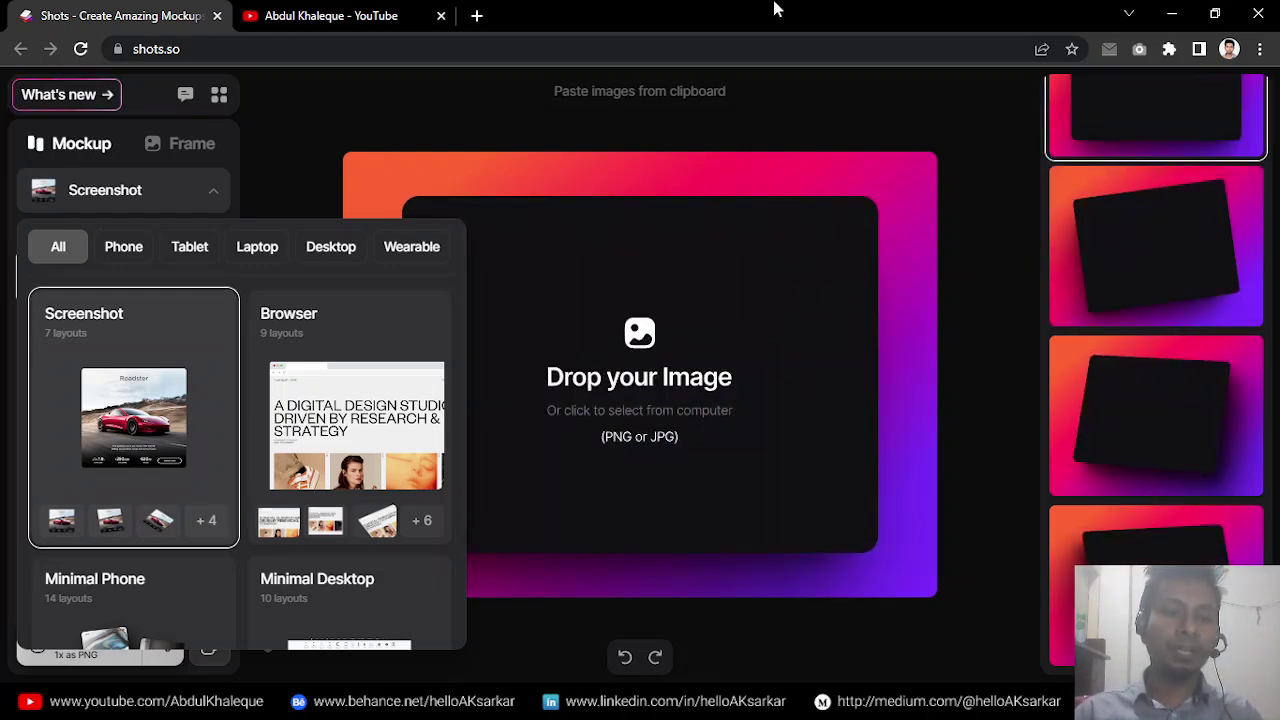
pyautogui.click(308, 118)
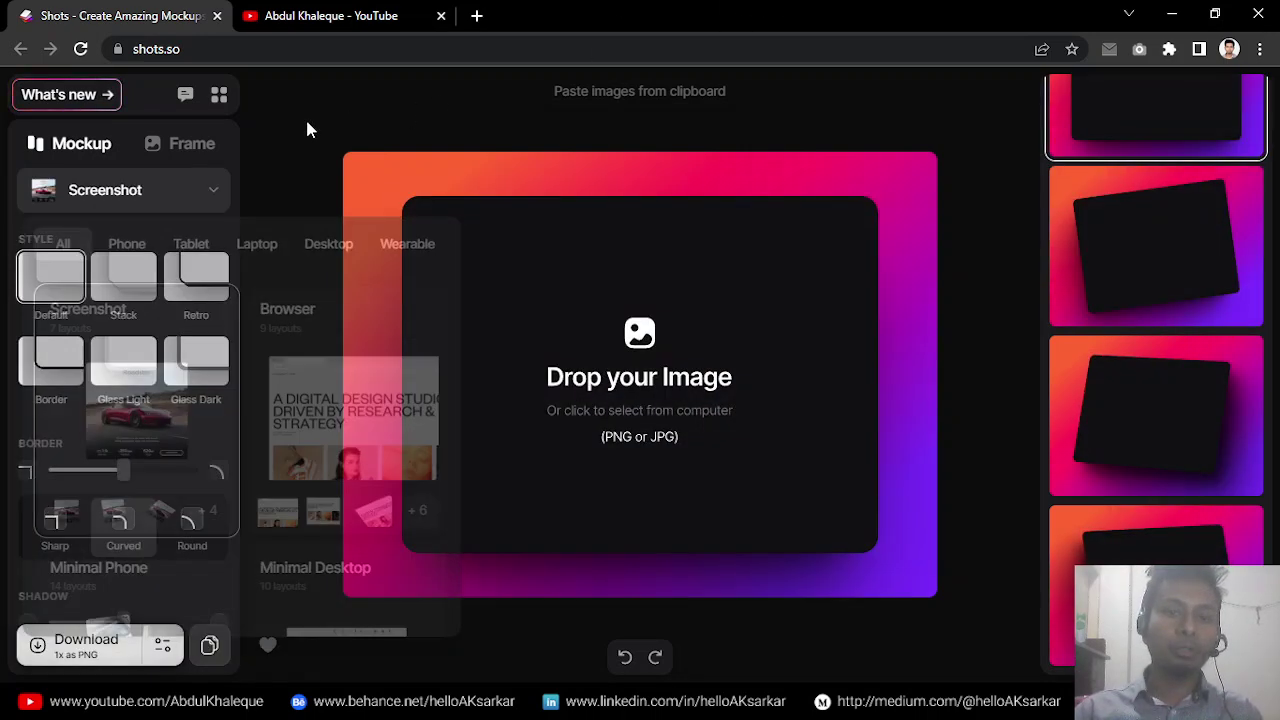
# - Try the tilted layouts for the Screenshot mockup
pyautogui.scroll(1, 1228, 448)
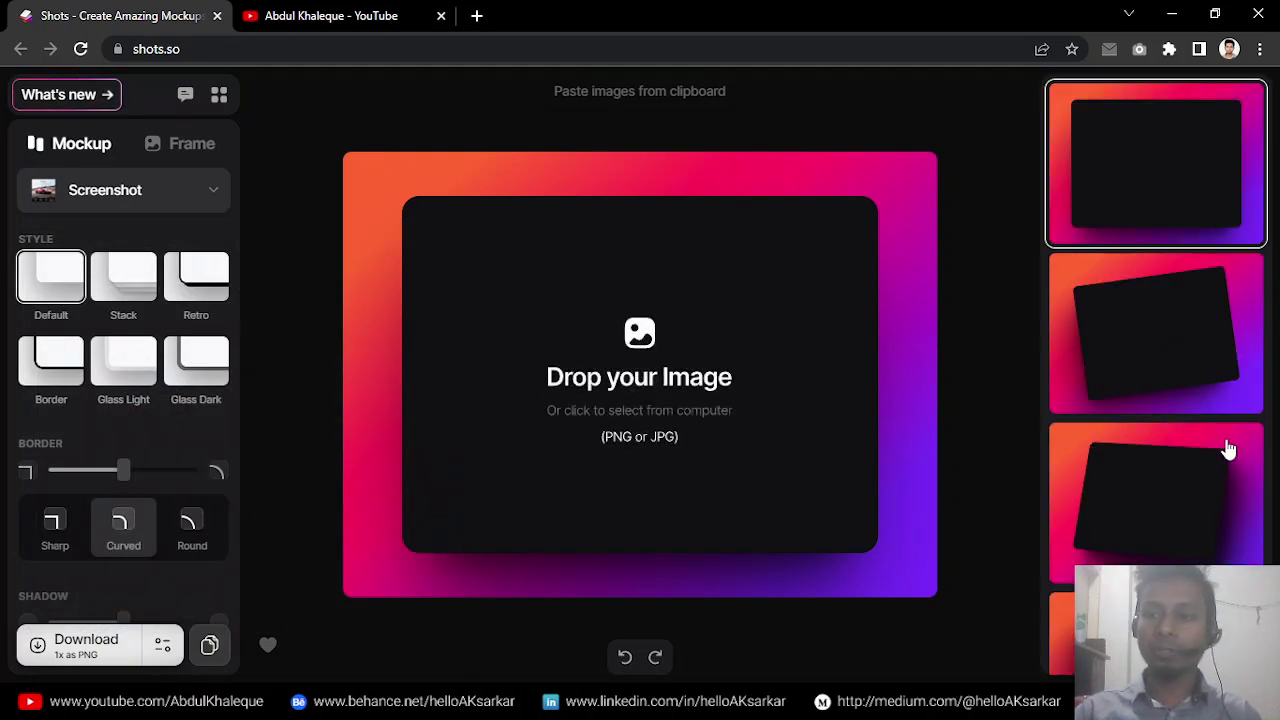
pyautogui.click(1190, 335)
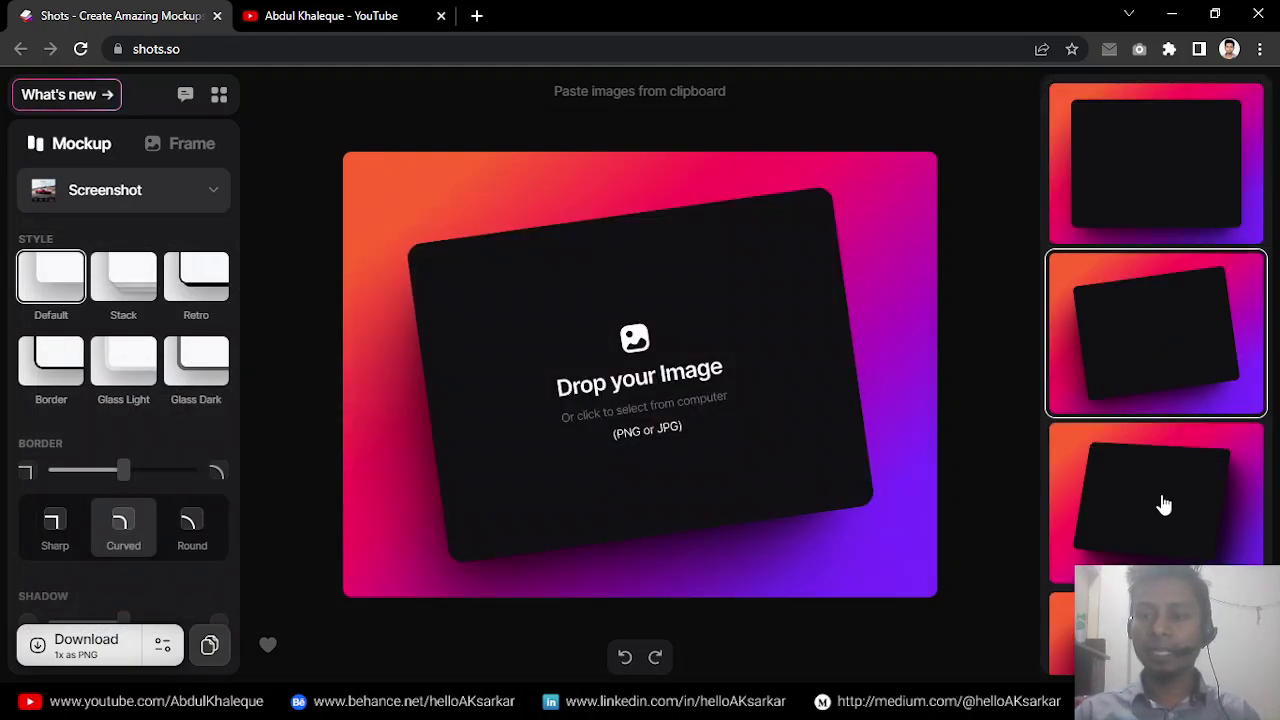
pyautogui.click(1164, 511)
pyautogui.click(1146, 323)
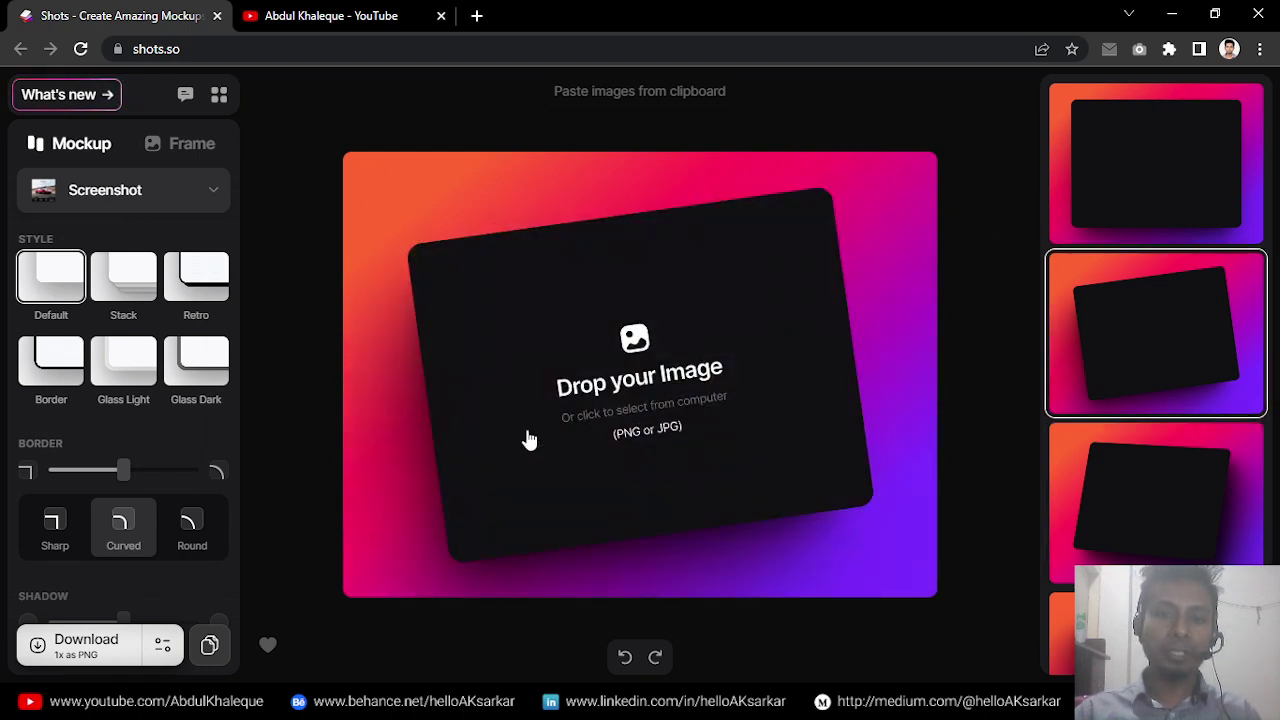
# - Try the Stack style on the straight Screenshot mockup and apply the Glass Light style instead
pyautogui.click(138, 285)
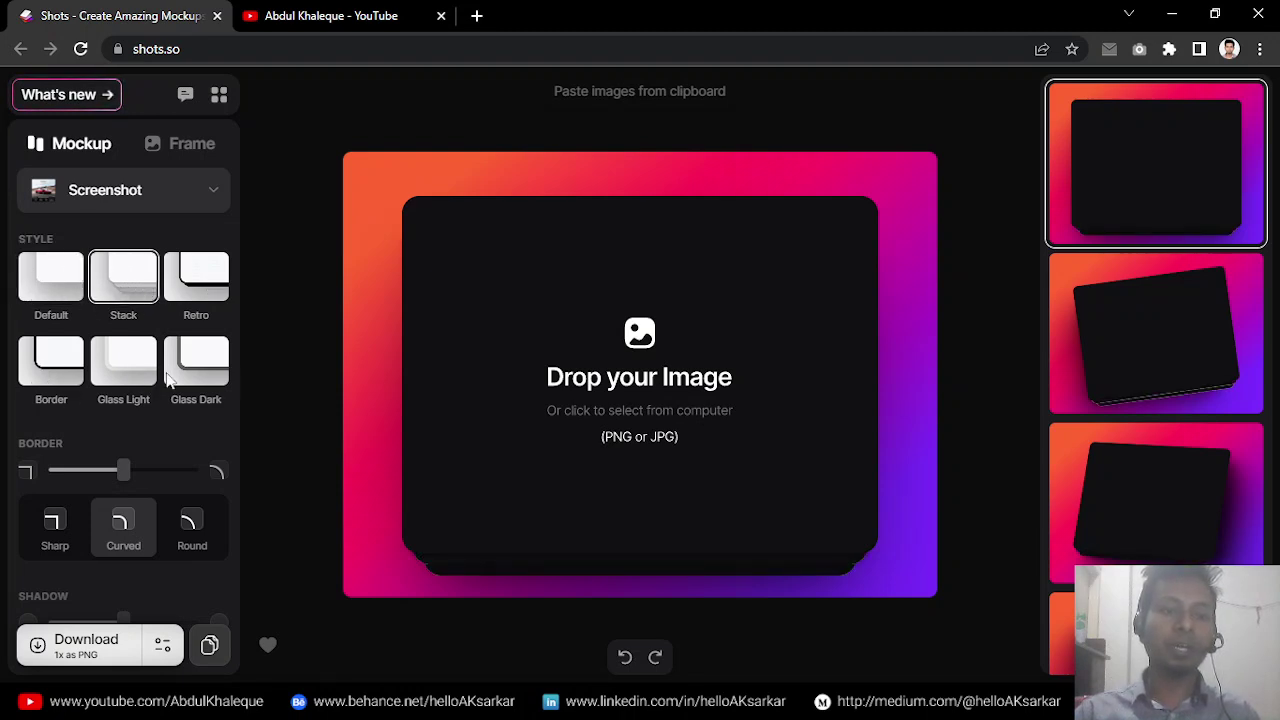
pyautogui.click(131, 373)
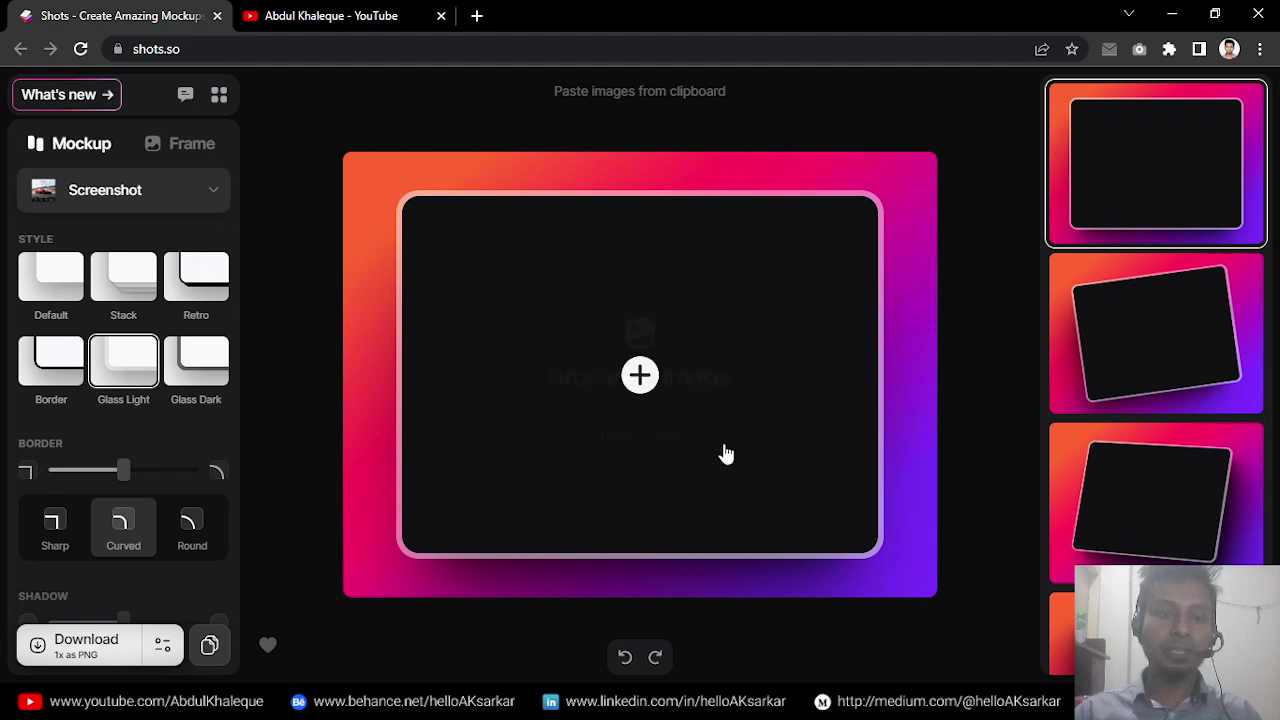
# - Try moving the mockup up and left of the frame's centre in the position grid, and recentre it
pyautogui.scroll(-1, 179, 430)
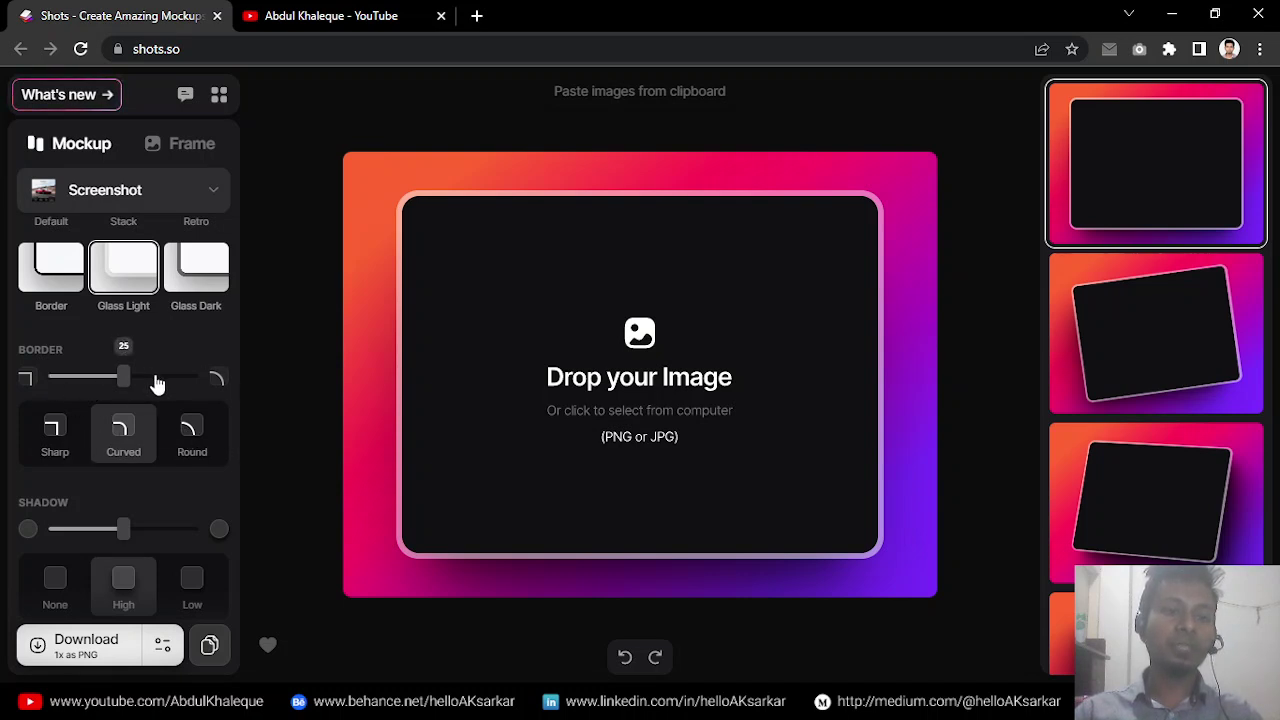
pyautogui.scroll(-3, 156, 470)
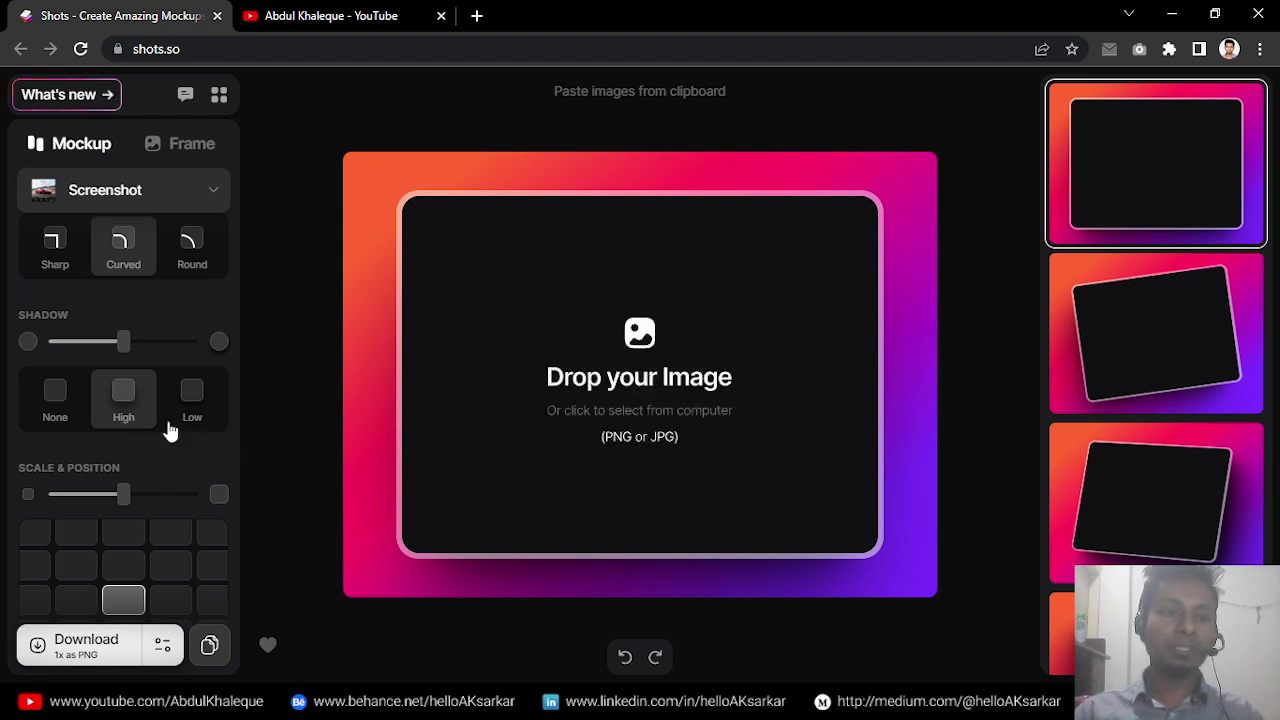
pyautogui.scroll(-2, 117, 555)
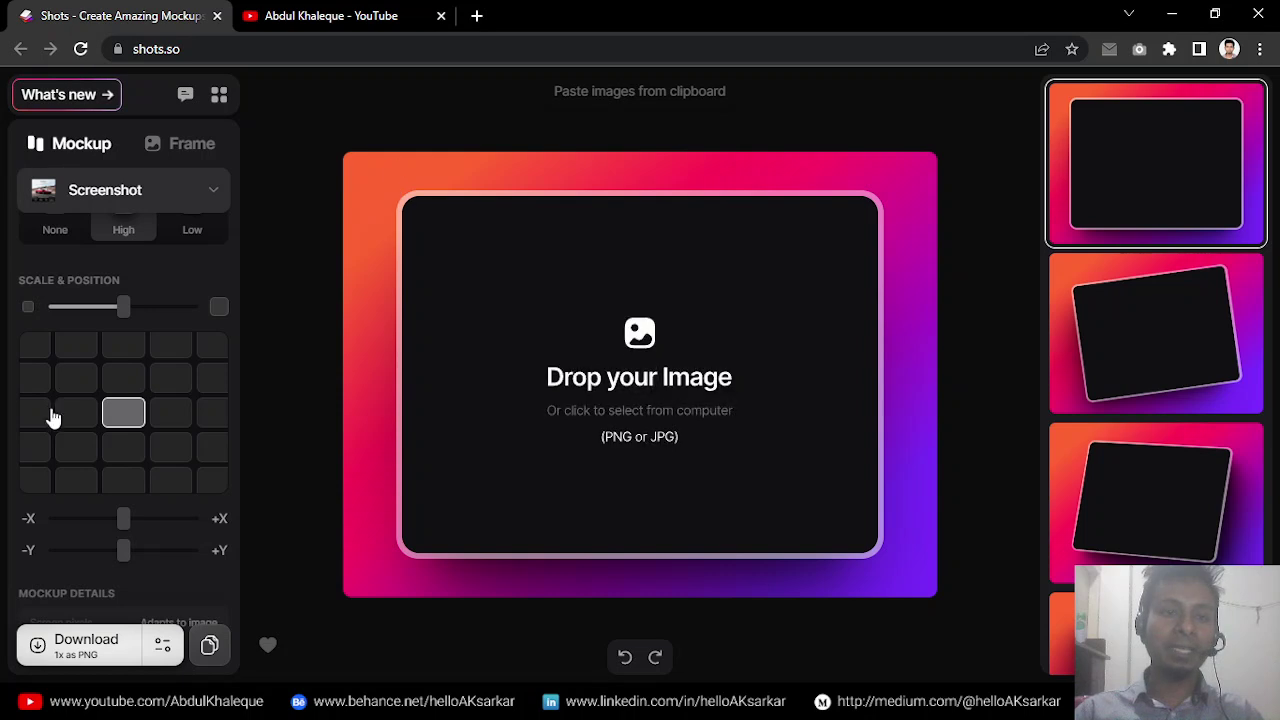
pyautogui.click(90, 375)
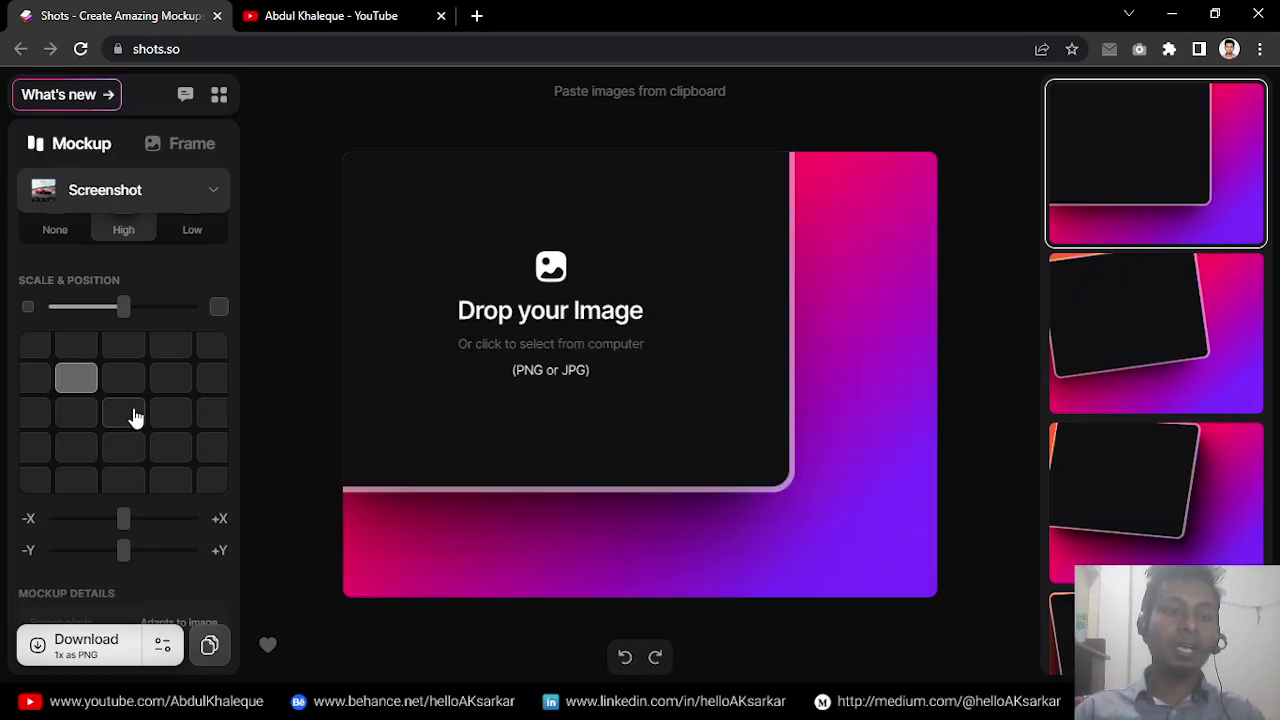
pyautogui.click(123, 420)
pyautogui.scroll(-1, 116, 428)
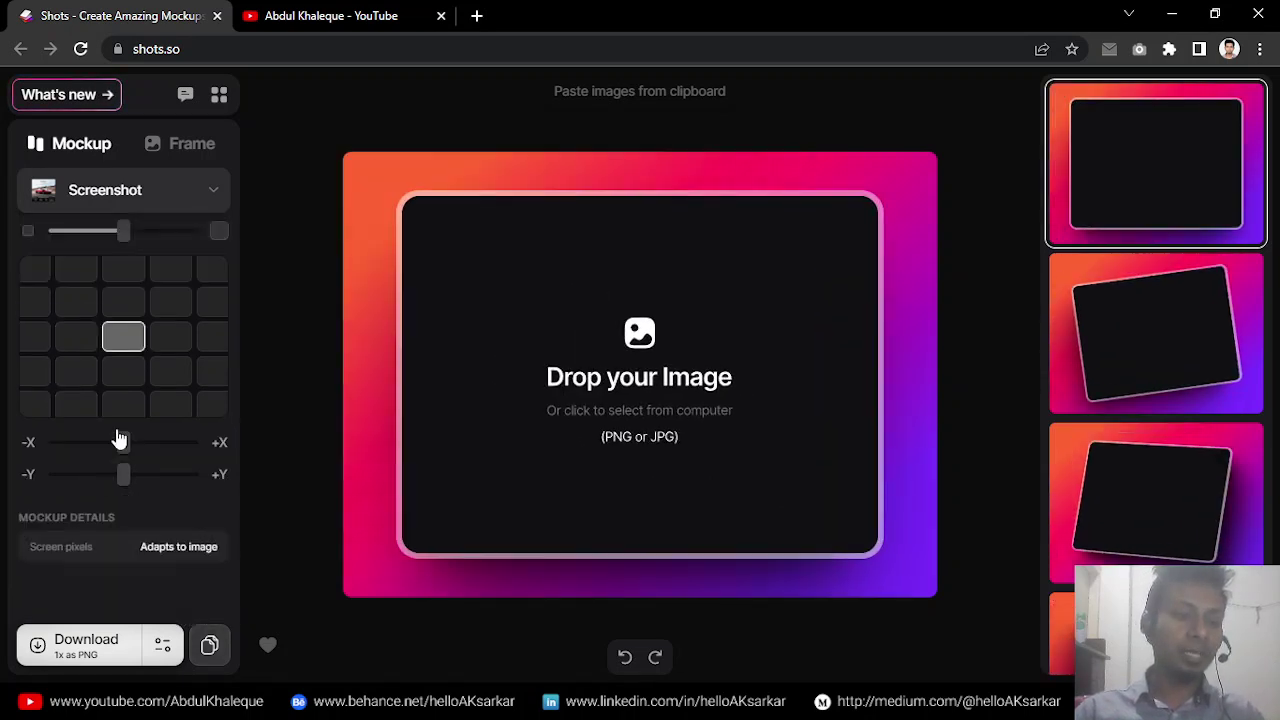
pyautogui.scroll(5, 116, 428)
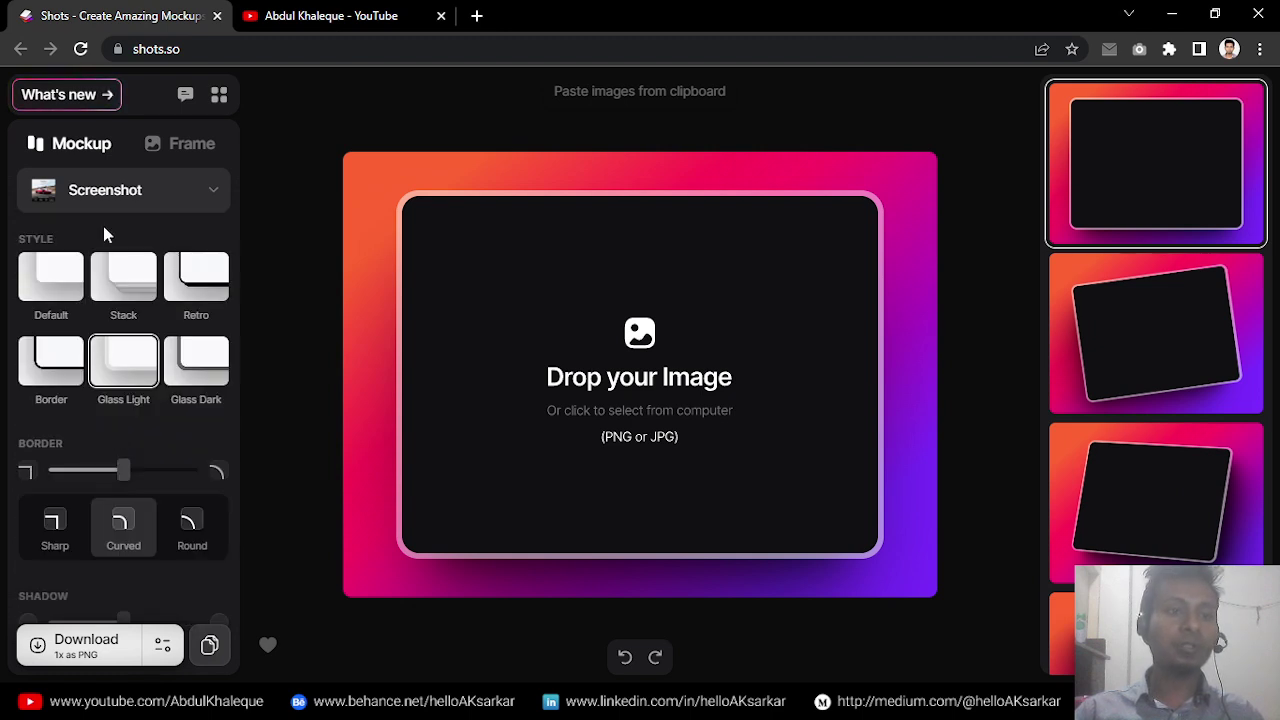
# - Add a small amount of noise to the frame background
pyautogui.click(190, 147)
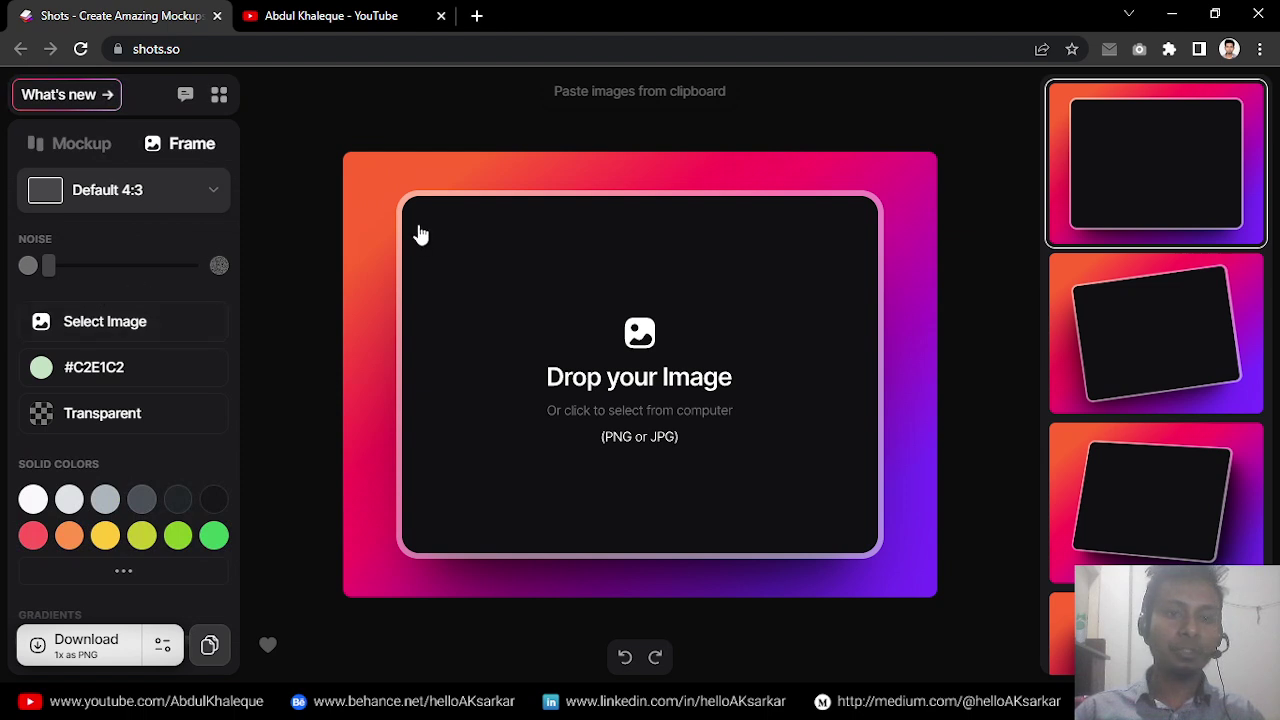
pyautogui.click(62, 267)
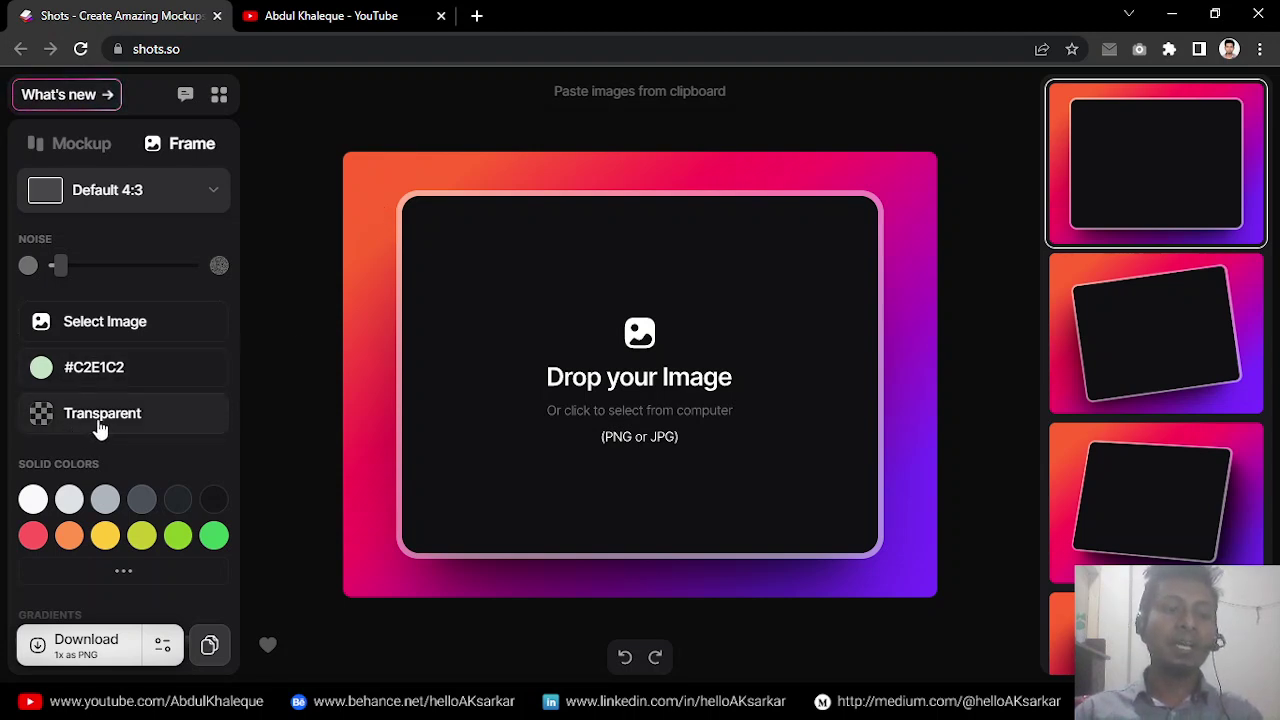
# - Examine the frame's background choices, from solid colors and expanded gradients to desktop backgrounds, vintage gradients and holographic gradients
pyautogui.scroll(-1, 136, 430)
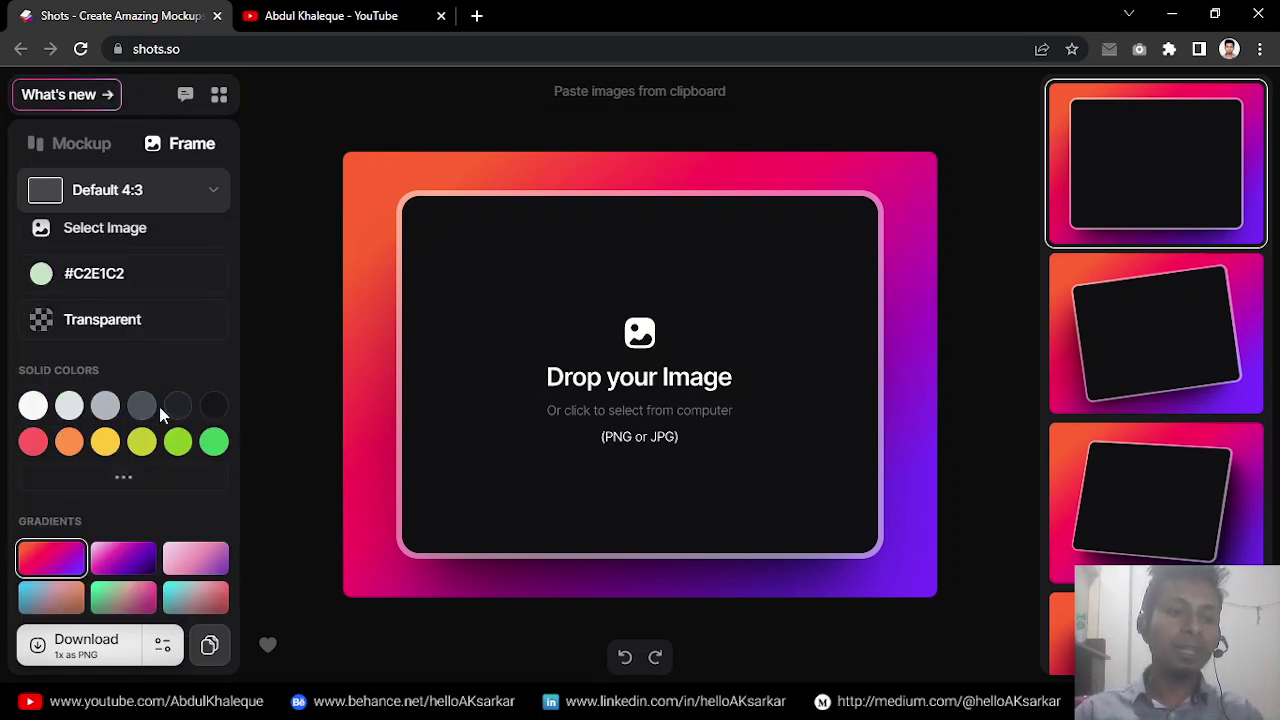
pyautogui.scroll(-1, 115, 437)
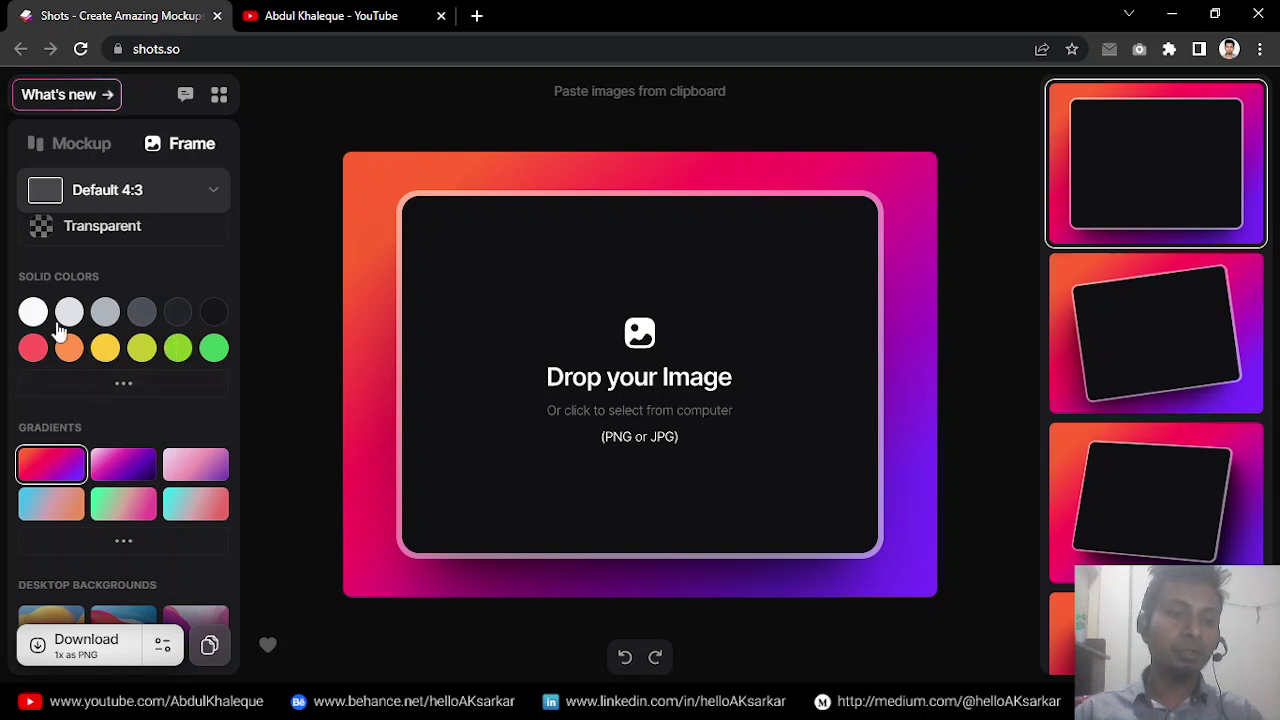
pyautogui.scroll(-1, 150, 418)
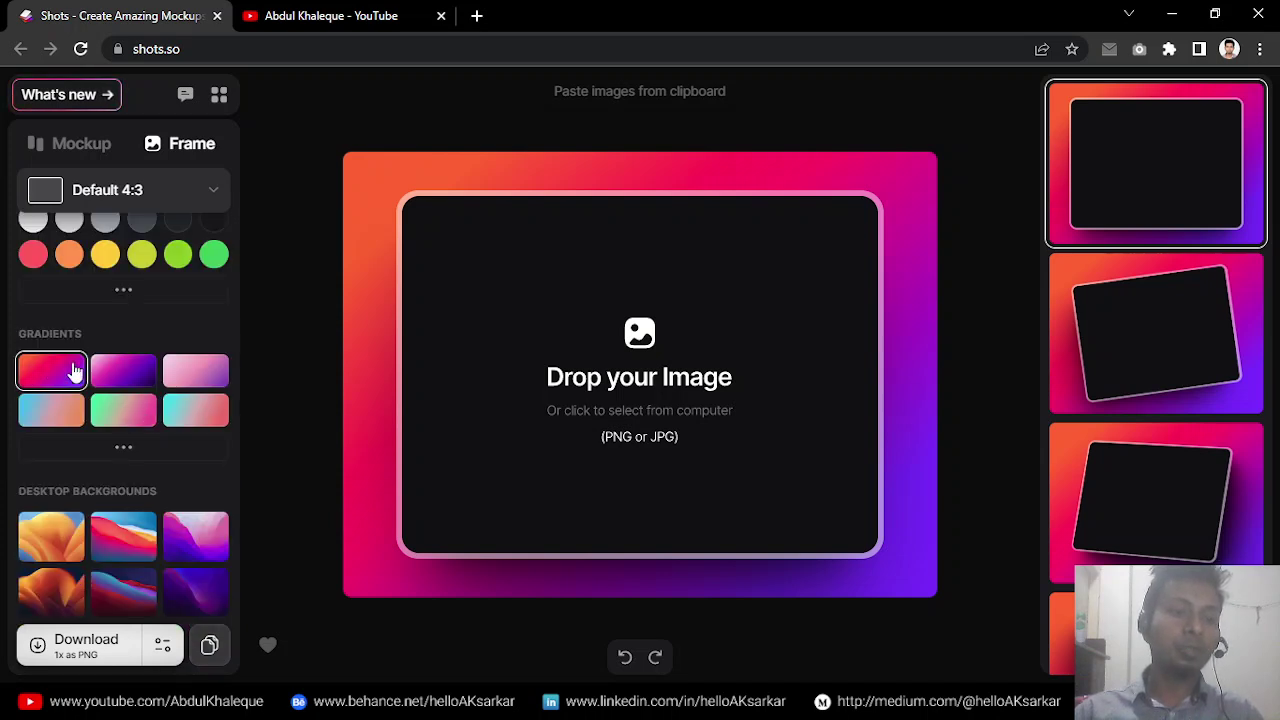
pyautogui.click(124, 451)
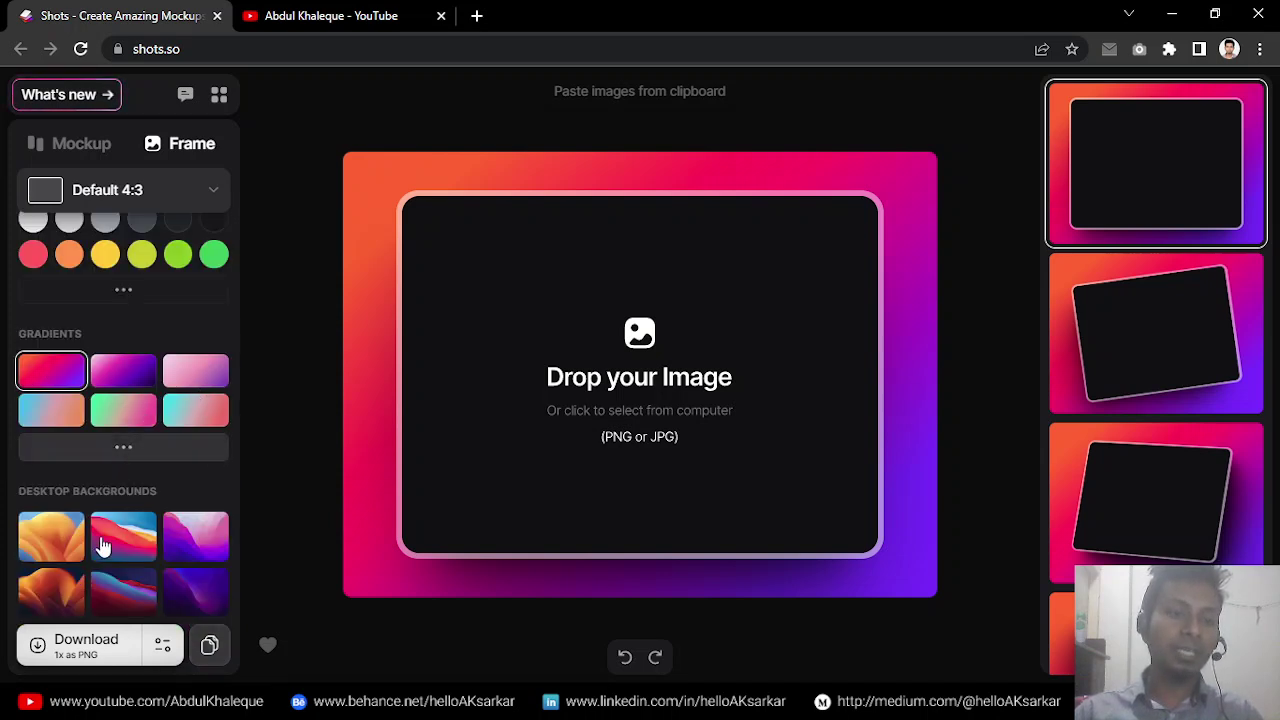
pyautogui.scroll(-4, 128, 480)
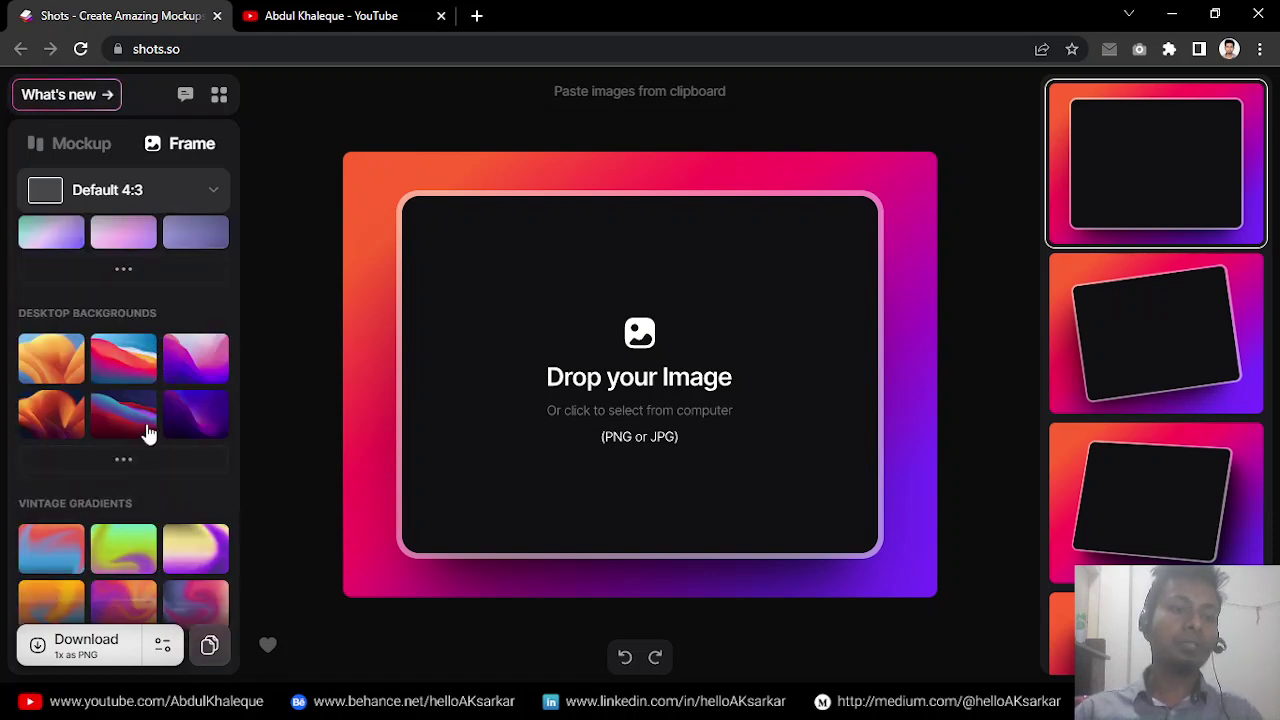
pyautogui.scroll(-2, 134, 476)
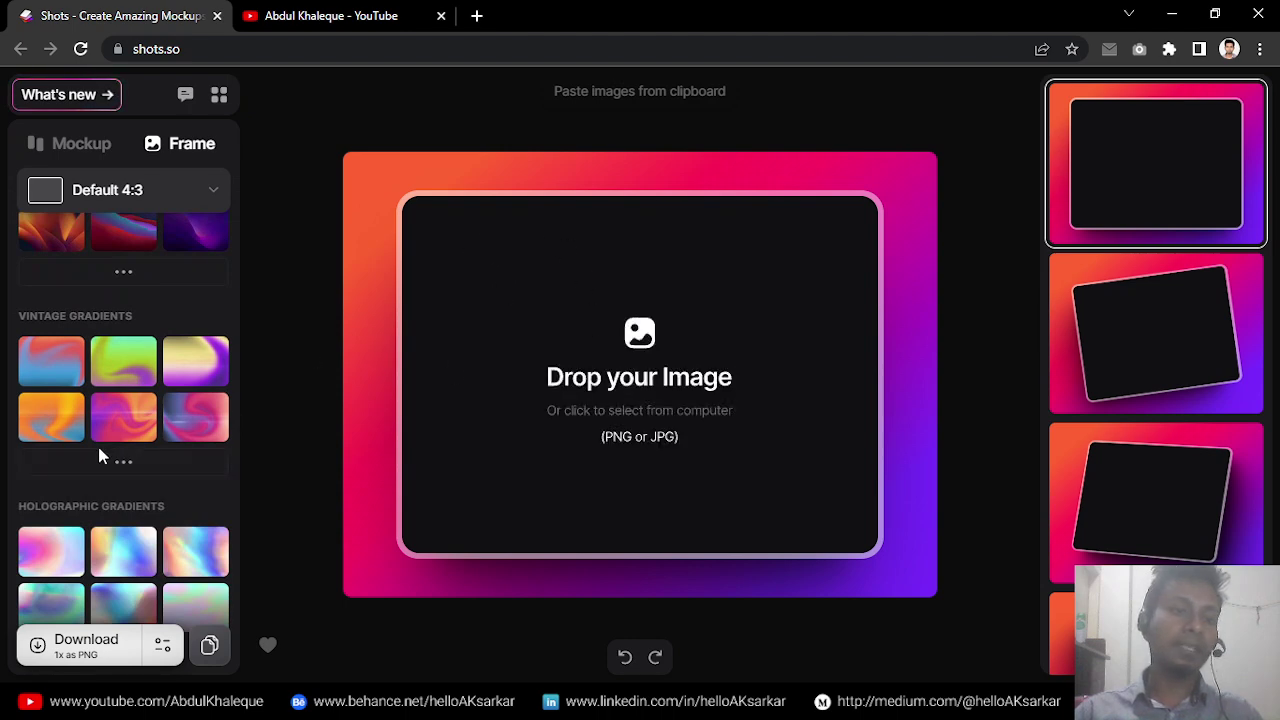
pyautogui.scroll(-3, 106, 460)
pyautogui.scroll(9, 106, 460)
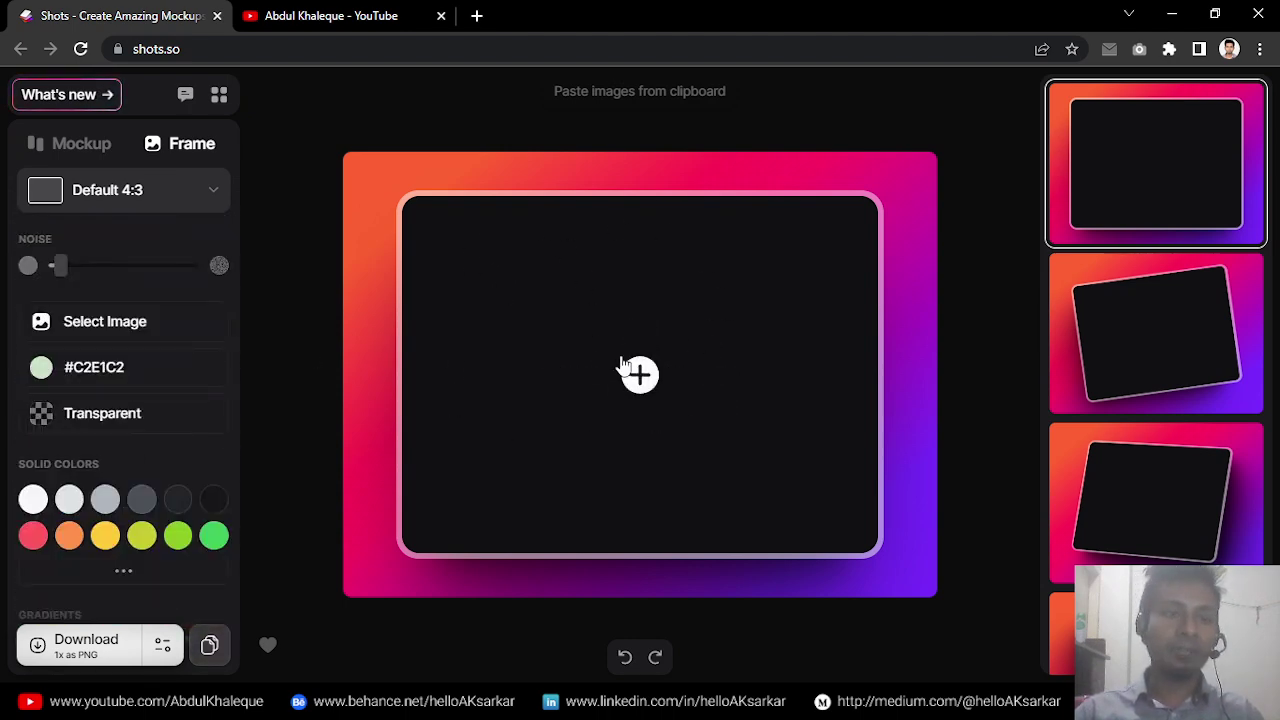
# - Insert the desktop image 2023-05-25_21-19 into the empty mockup
pyautogui.click(637, 398)
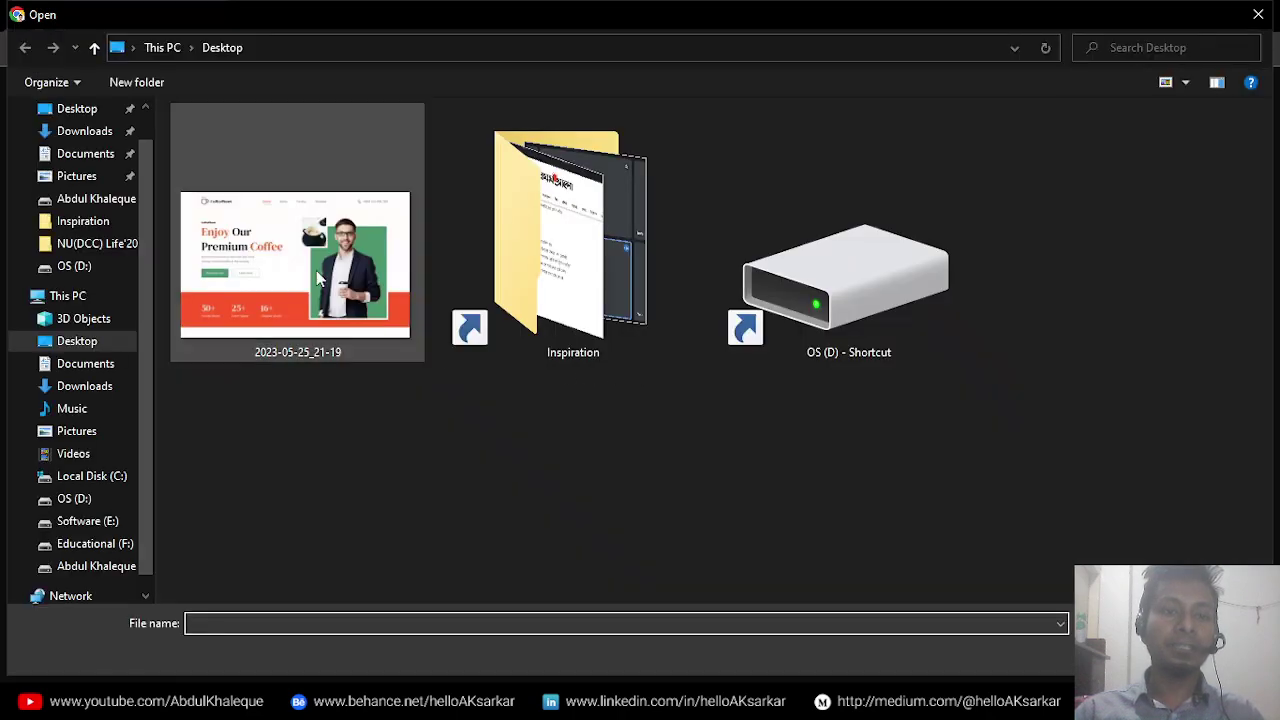
pyautogui.click(316, 278)
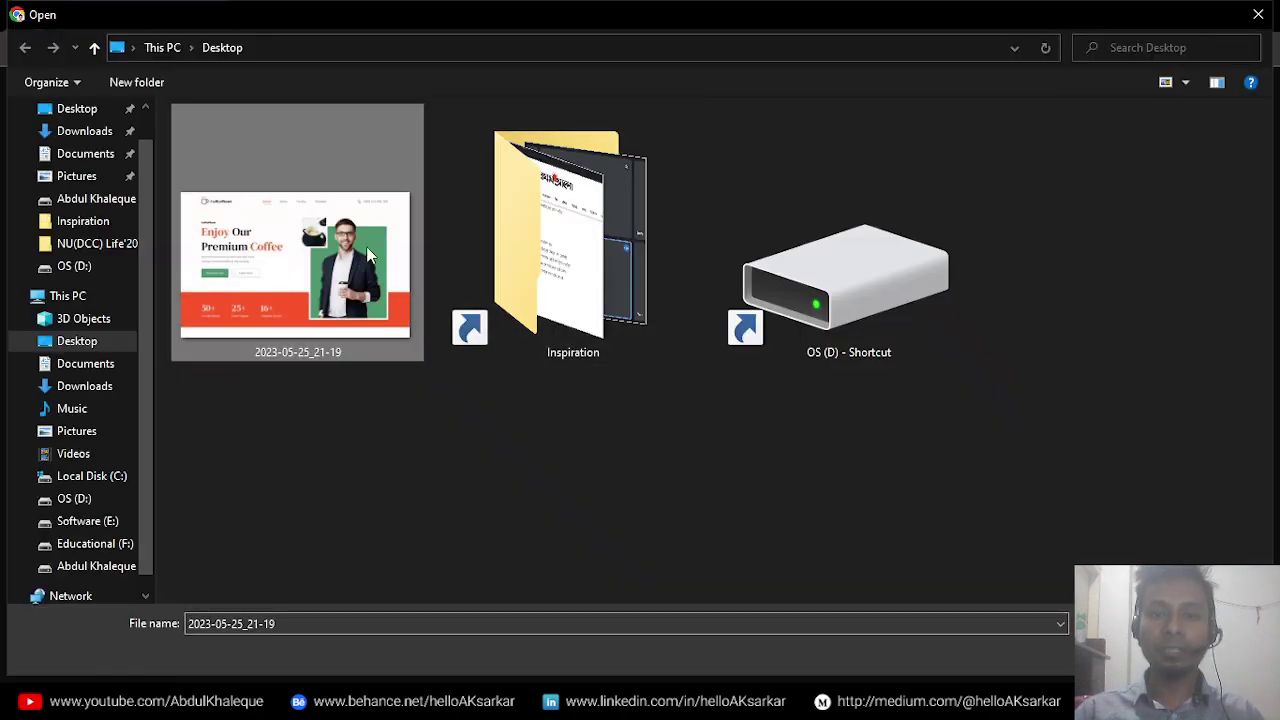
pyautogui.press('Return')
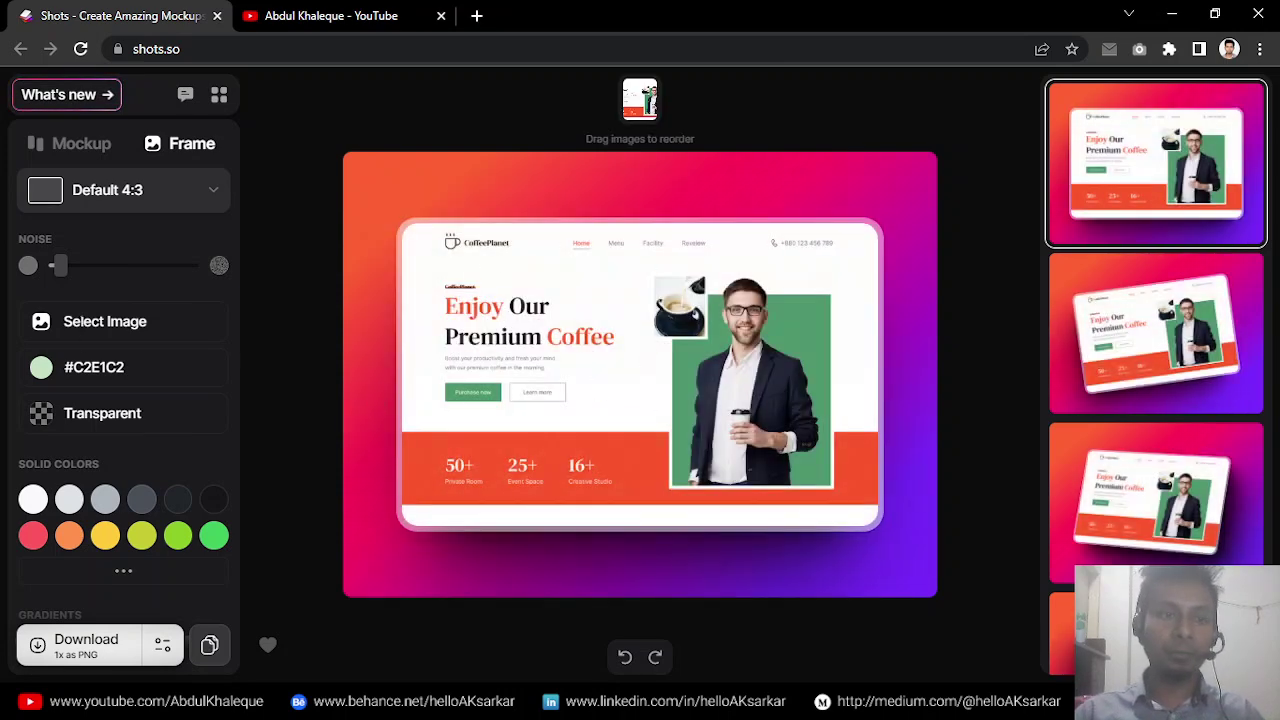
# - Try the Default and Stack styles on the Screenshot mockup holding the website image
pyautogui.click(73, 142)
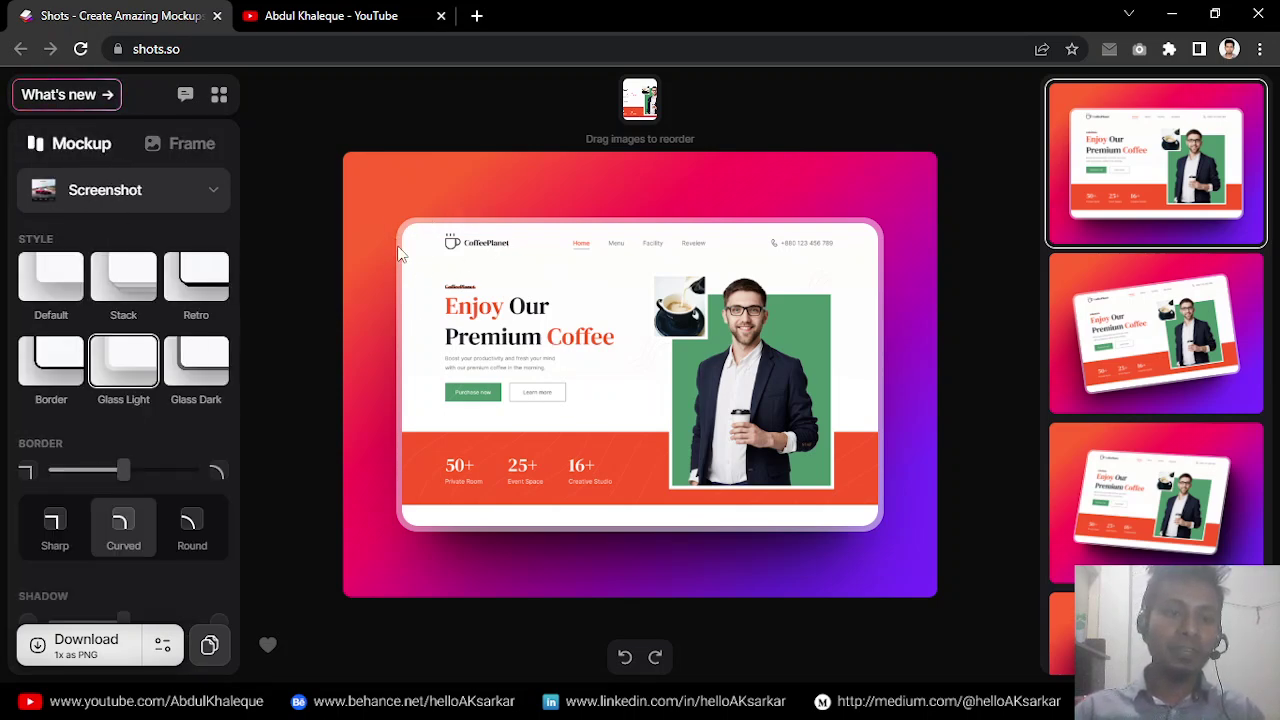
pyautogui.click(60, 280)
pyautogui.click(136, 280)
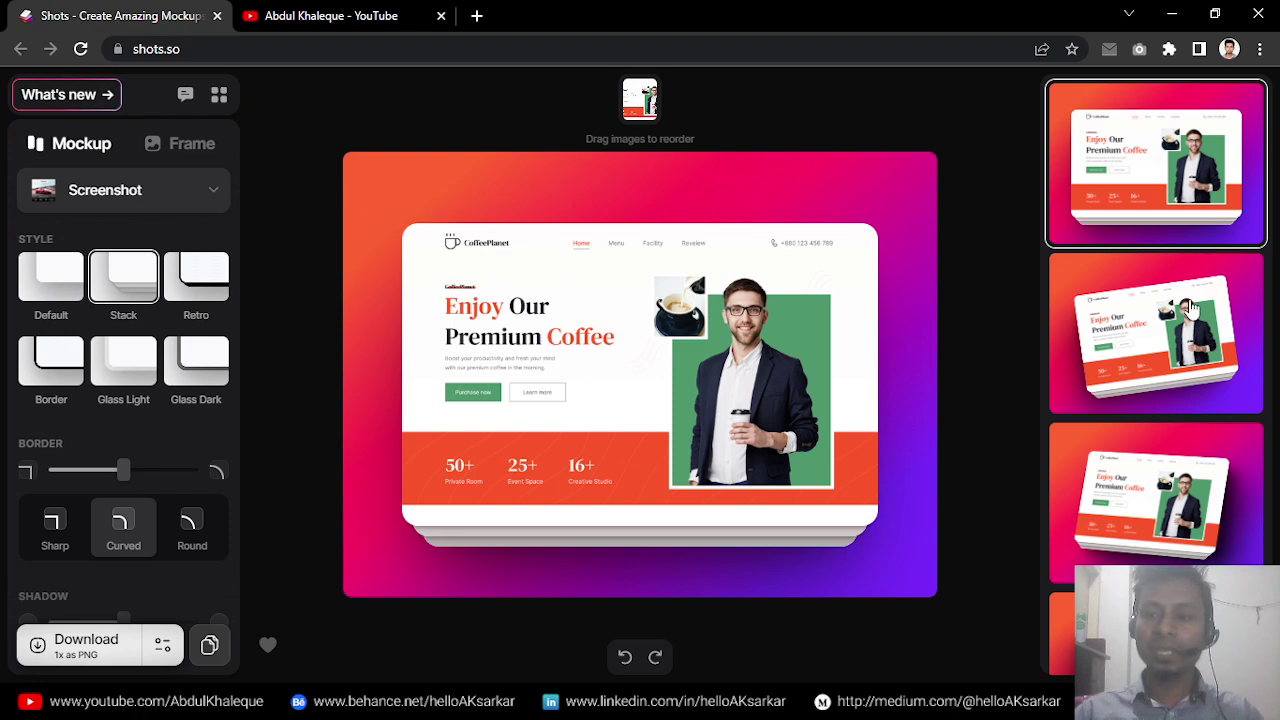
# - Try the tilted layout presets on the stacked mockup and return to the straight layout
pyautogui.click(1190, 308)
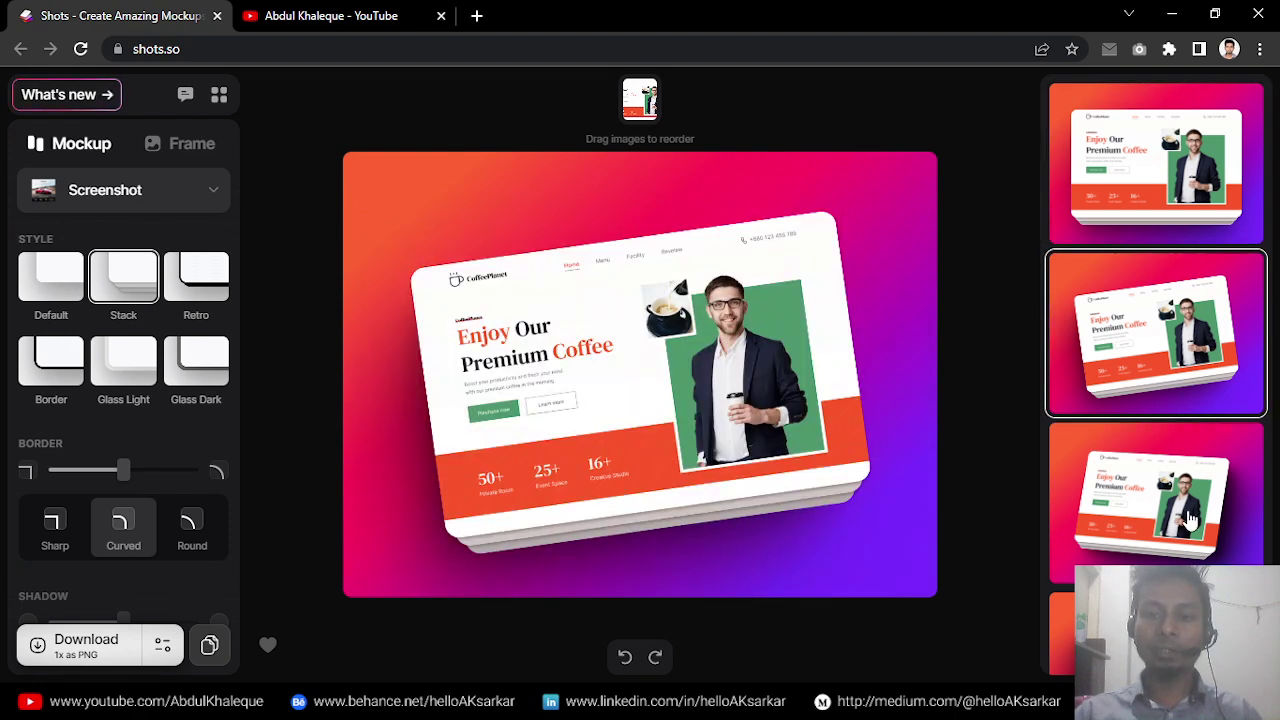
pyautogui.click(1188, 505)
pyautogui.scroll(-3, 1172, 390)
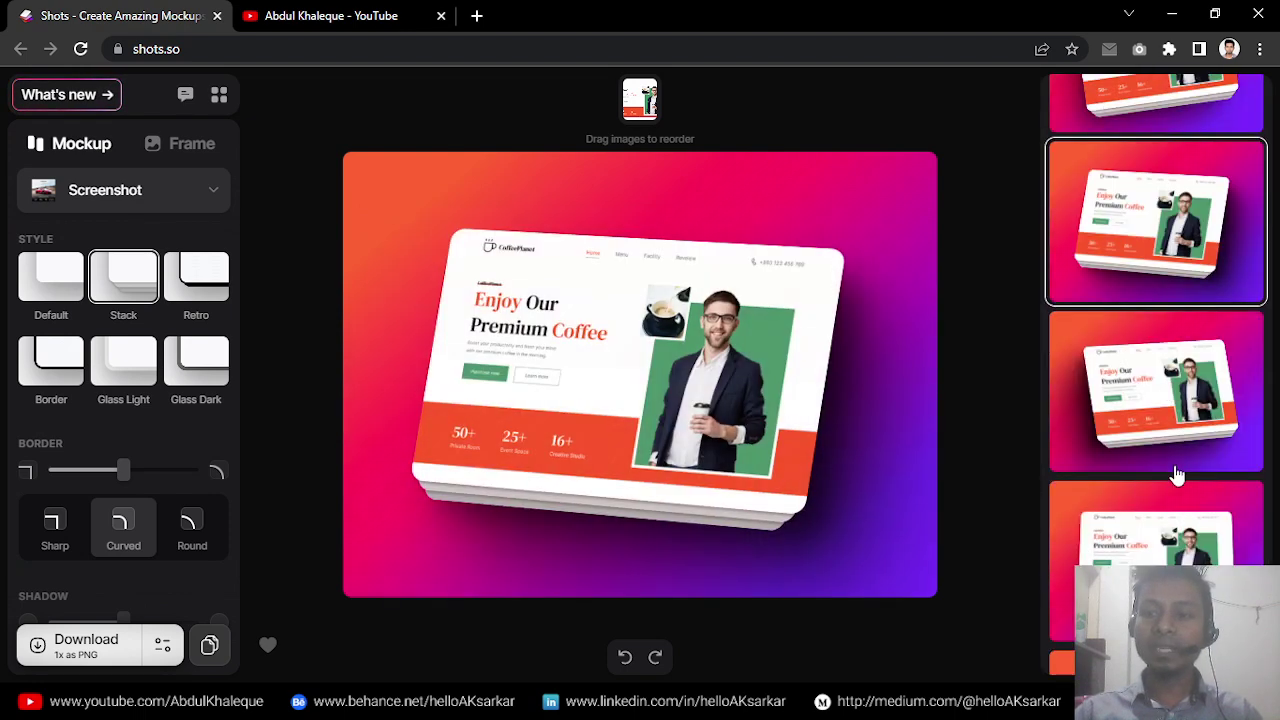
pyautogui.click(1187, 393)
pyautogui.scroll(1, 1185, 388)
pyautogui.scroll(2, 1185, 388)
pyautogui.click(1158, 175)
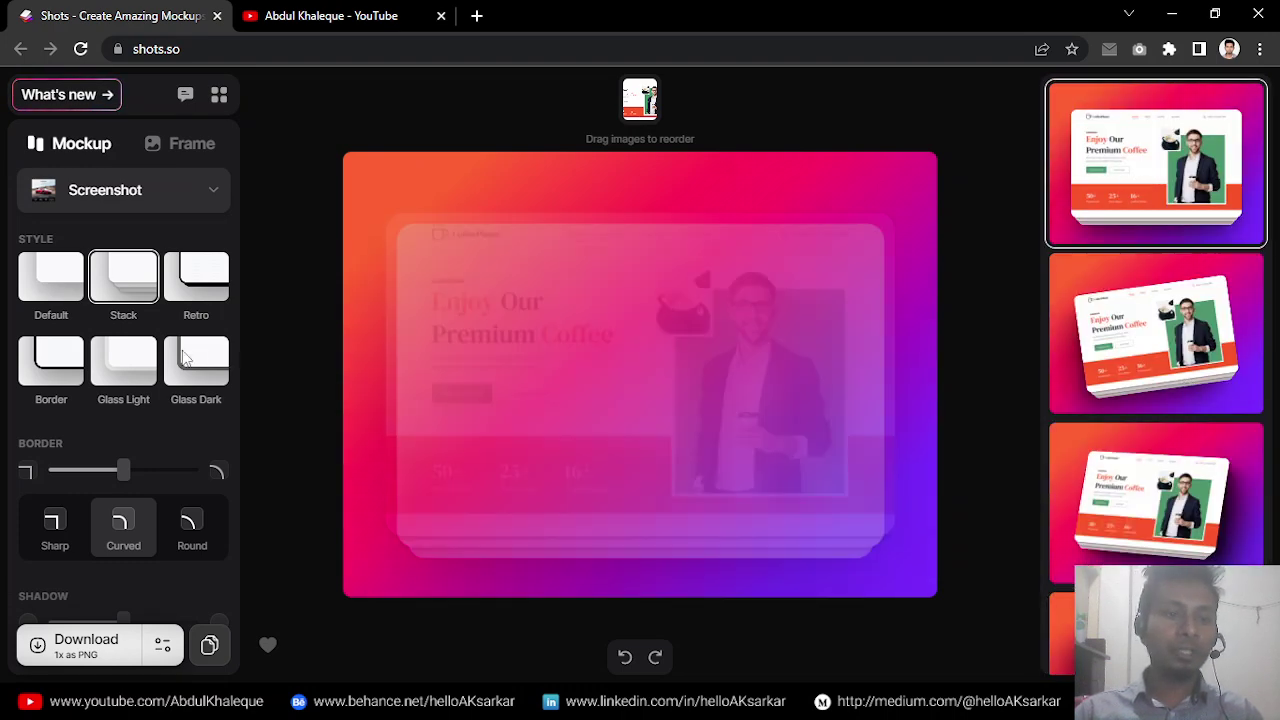
# - Compare the Glass Dark, Stack and Border styles on the straight mockup and apply the Retro style instead
pyautogui.click(199, 362)
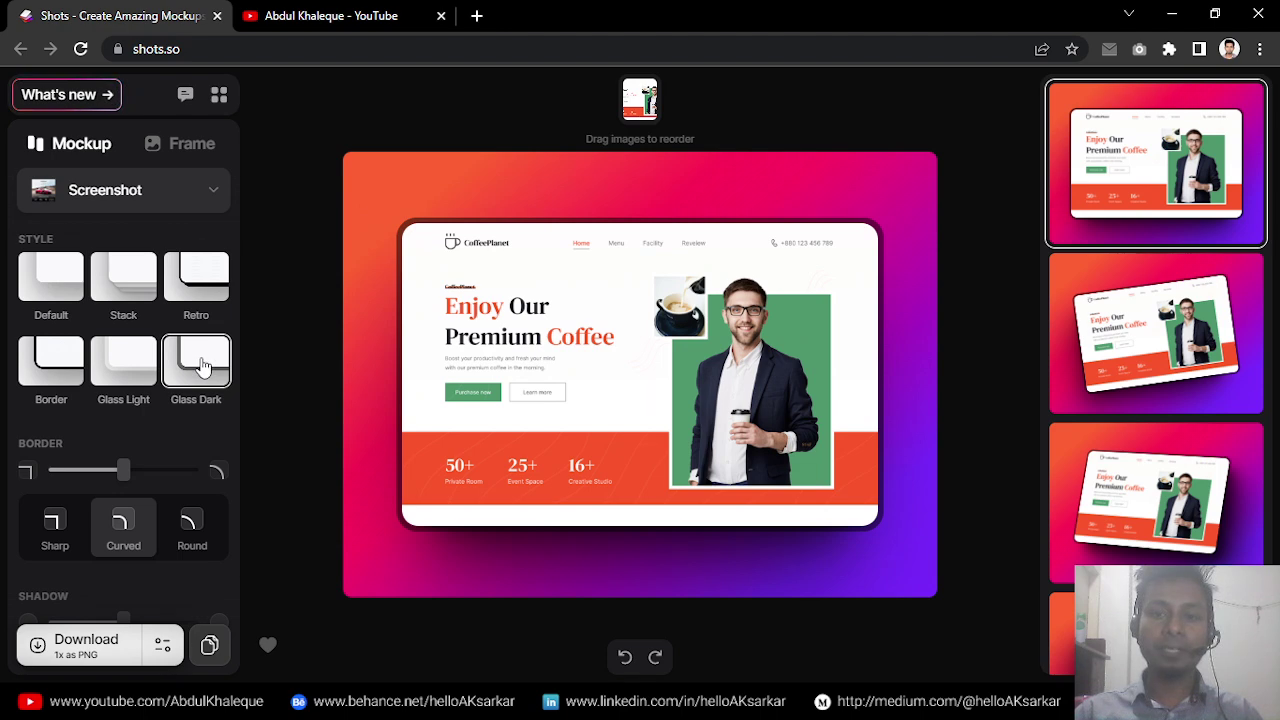
pyautogui.click(123, 280)
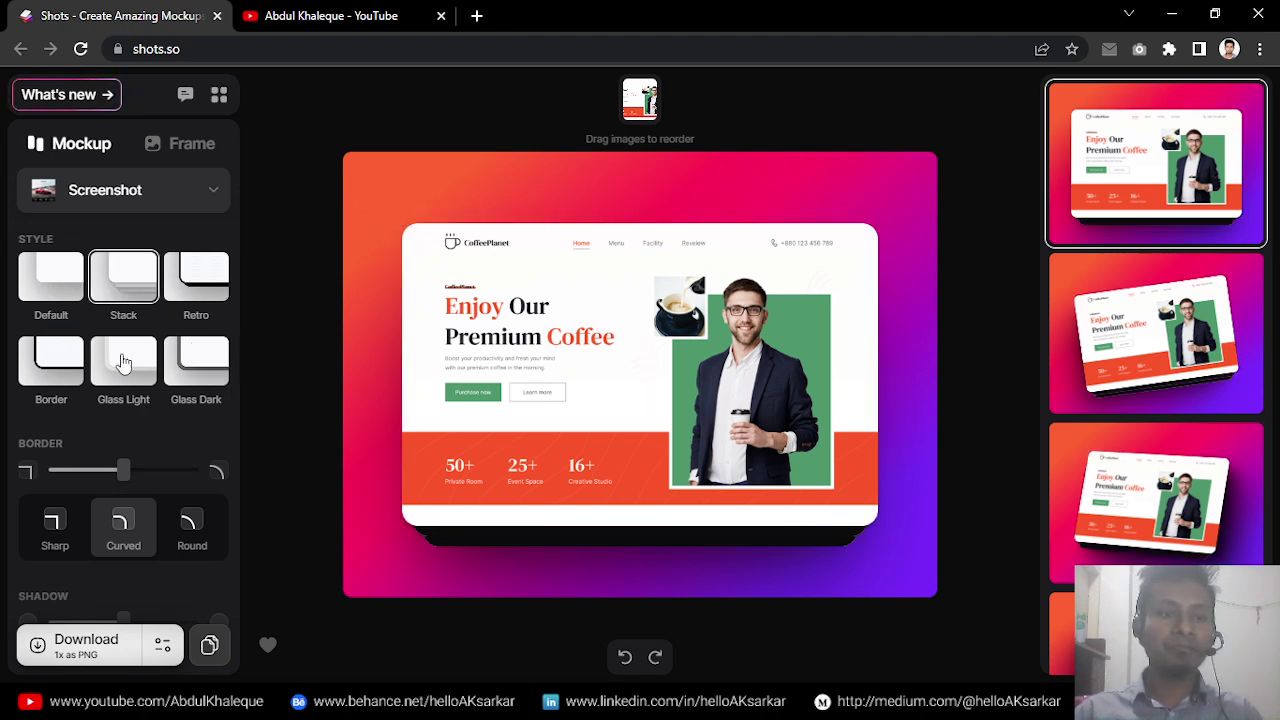
pyautogui.click(54, 373)
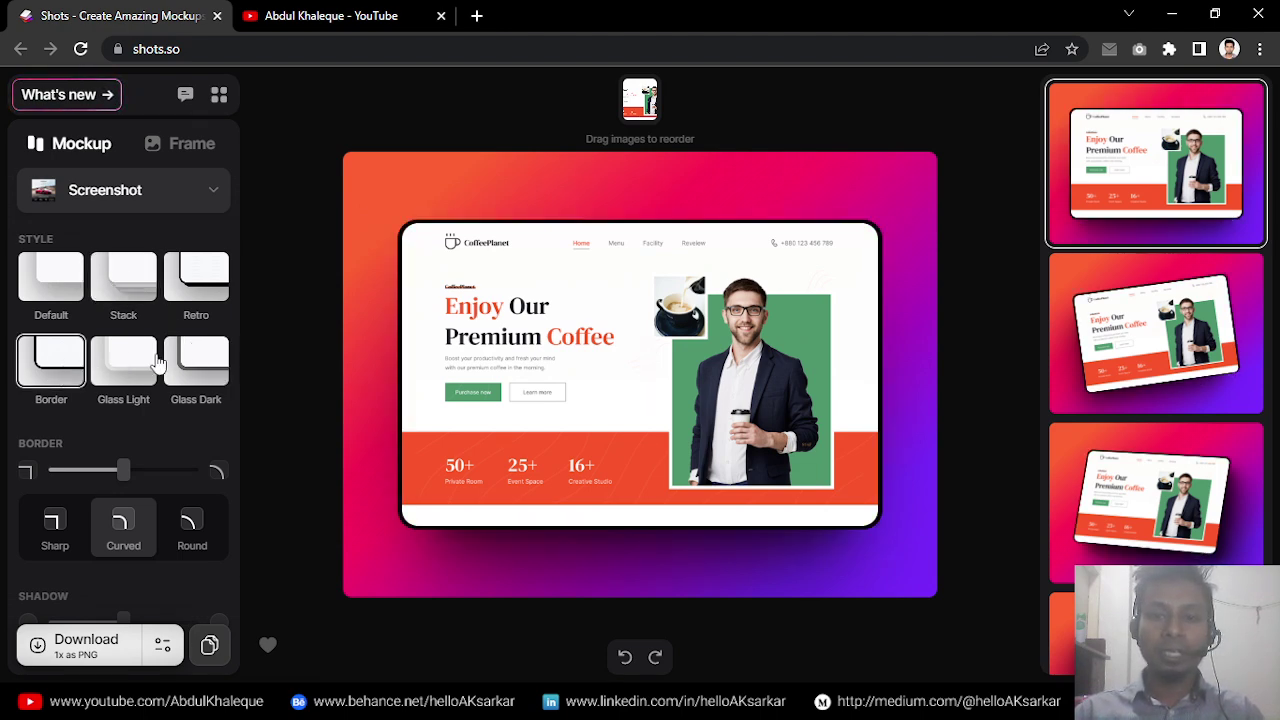
pyautogui.click(213, 278)
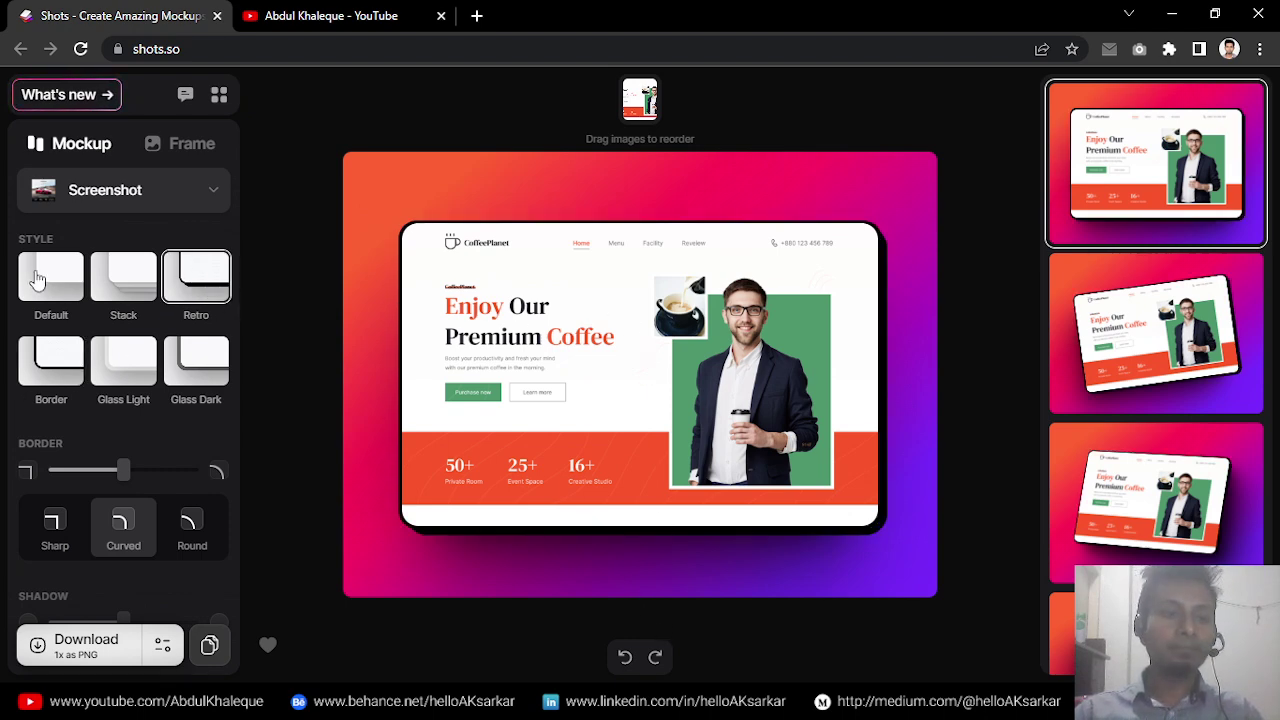
# - Download the finished mockup as a 1x PNG and open the downloaded image
pyautogui.scroll(-4, 103, 489)
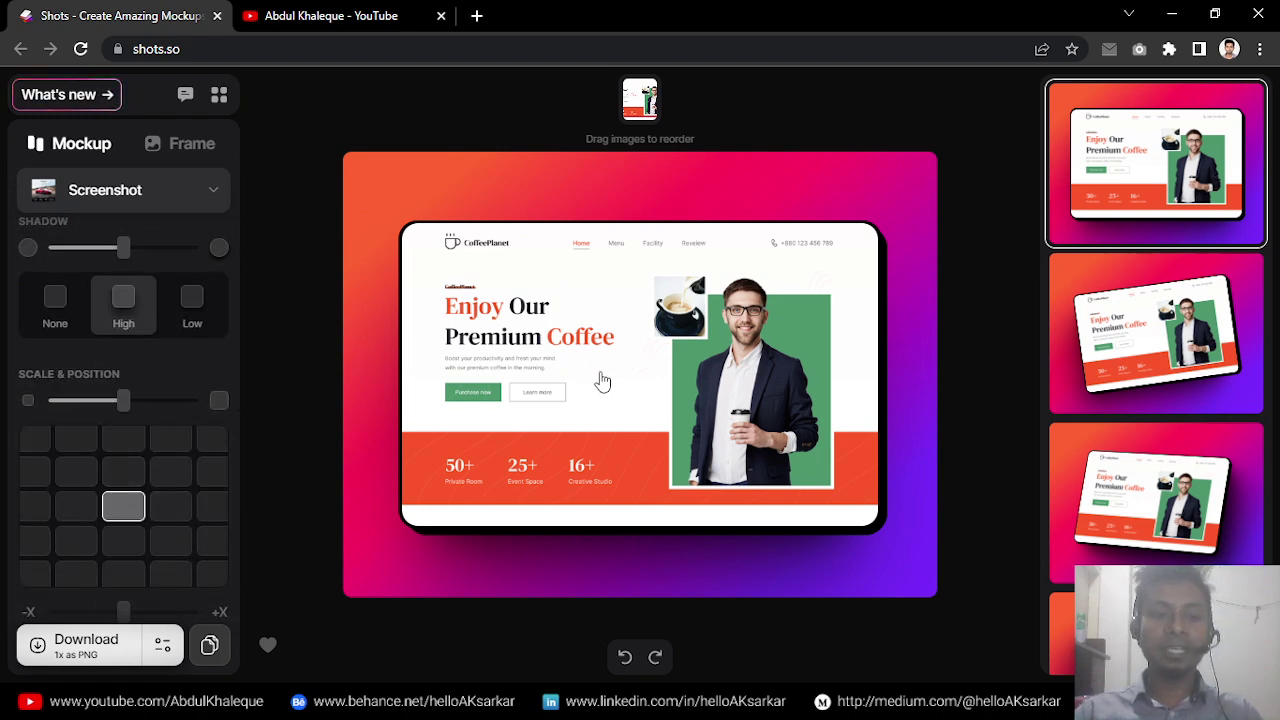
pyautogui.click(115, 653)
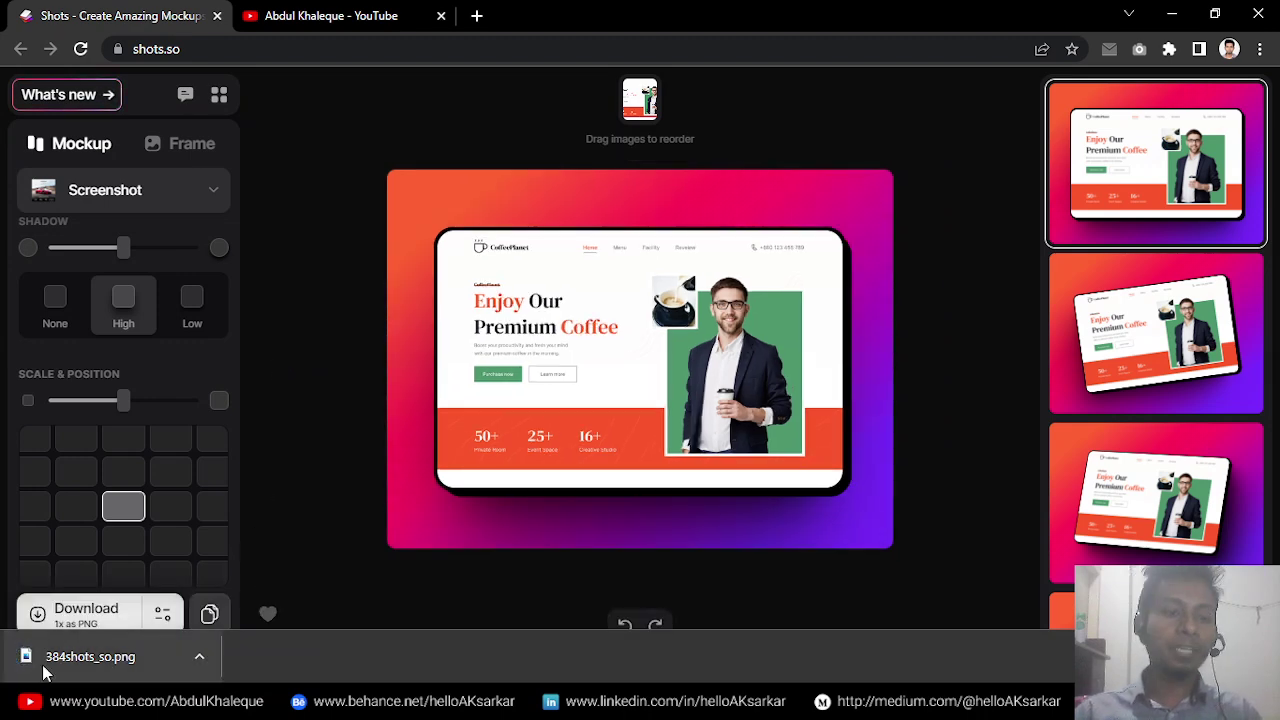
pyautogui.click(92, 658)
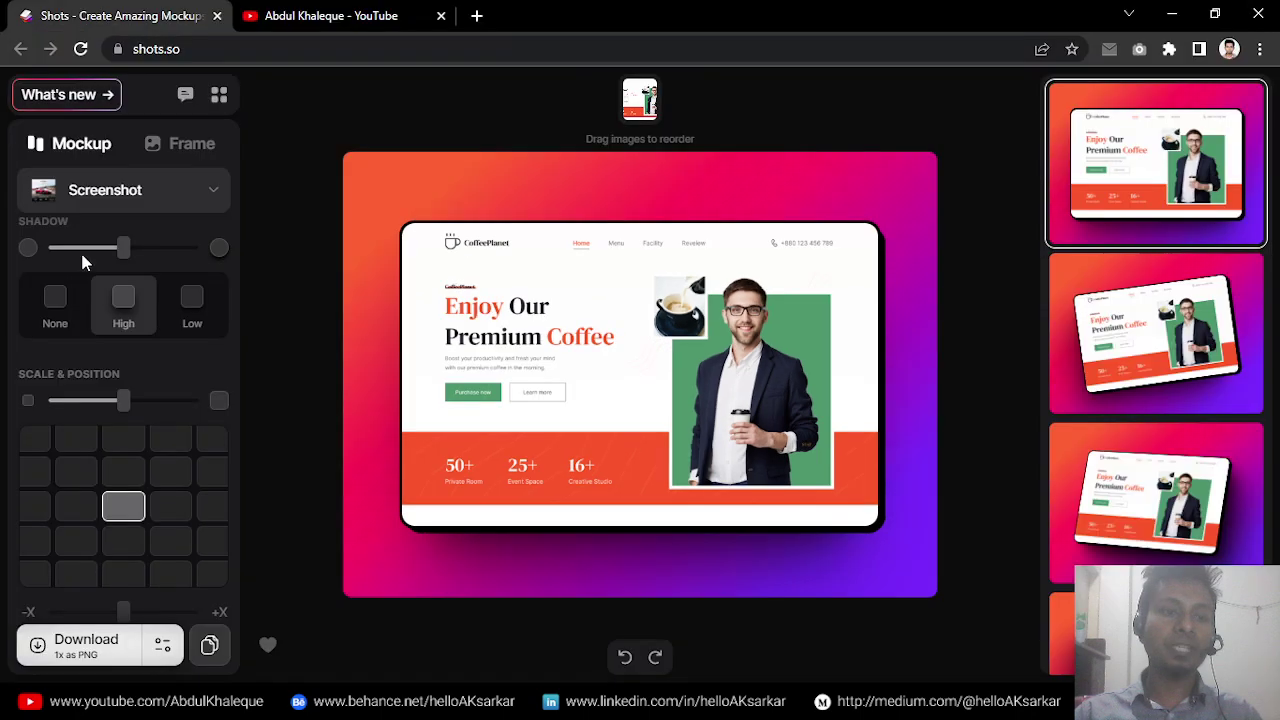
pyautogui.scroll(3, 126, 515)
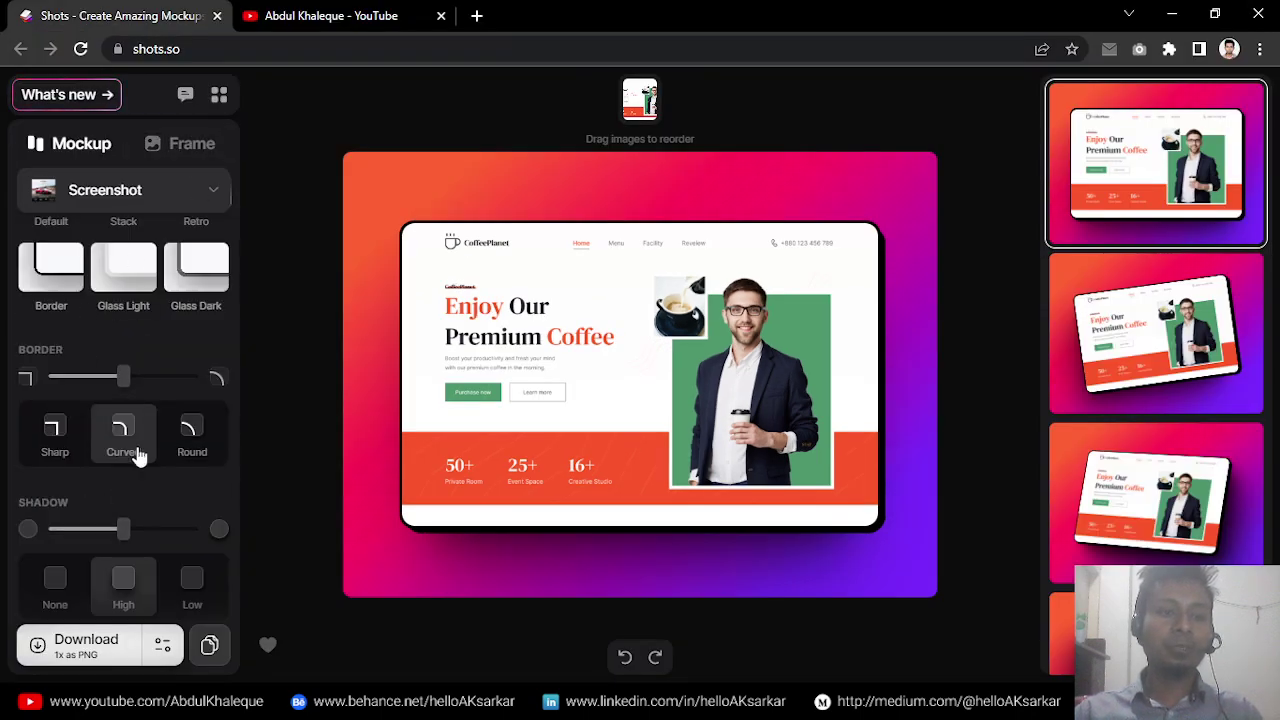
pyautogui.scroll(2, 135, 524)
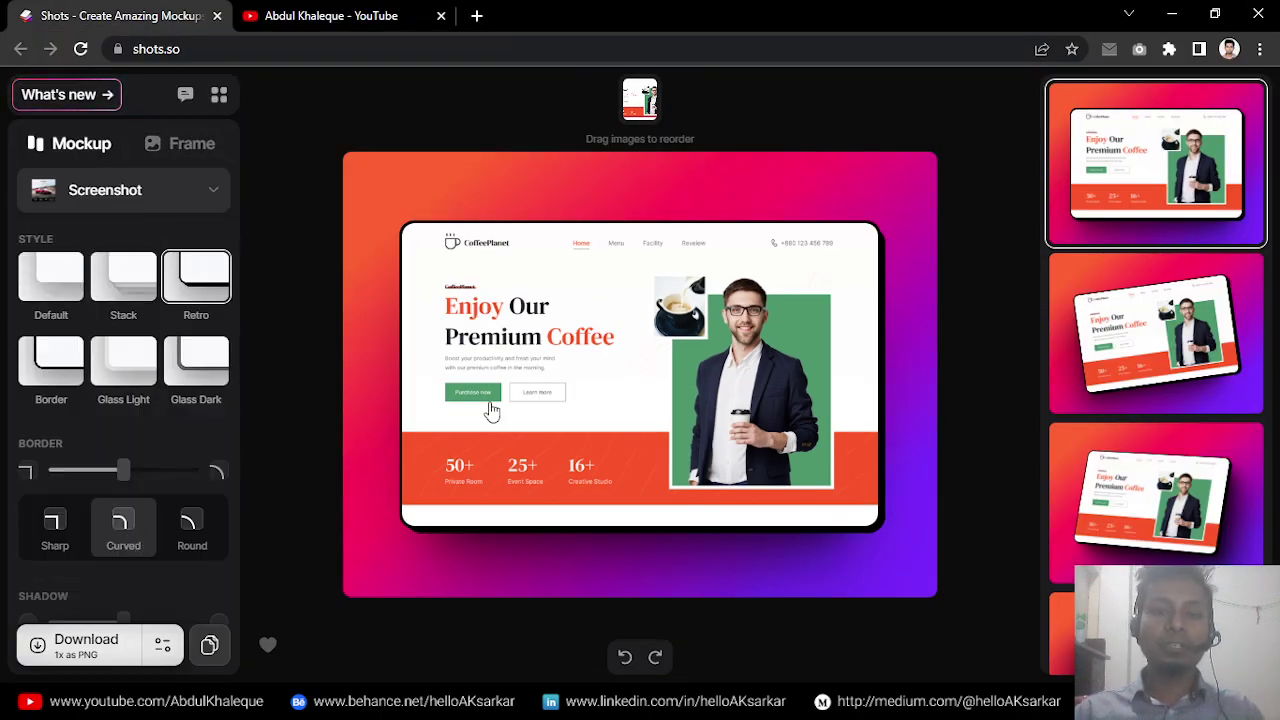
pyautogui.moveTo(115, 712)
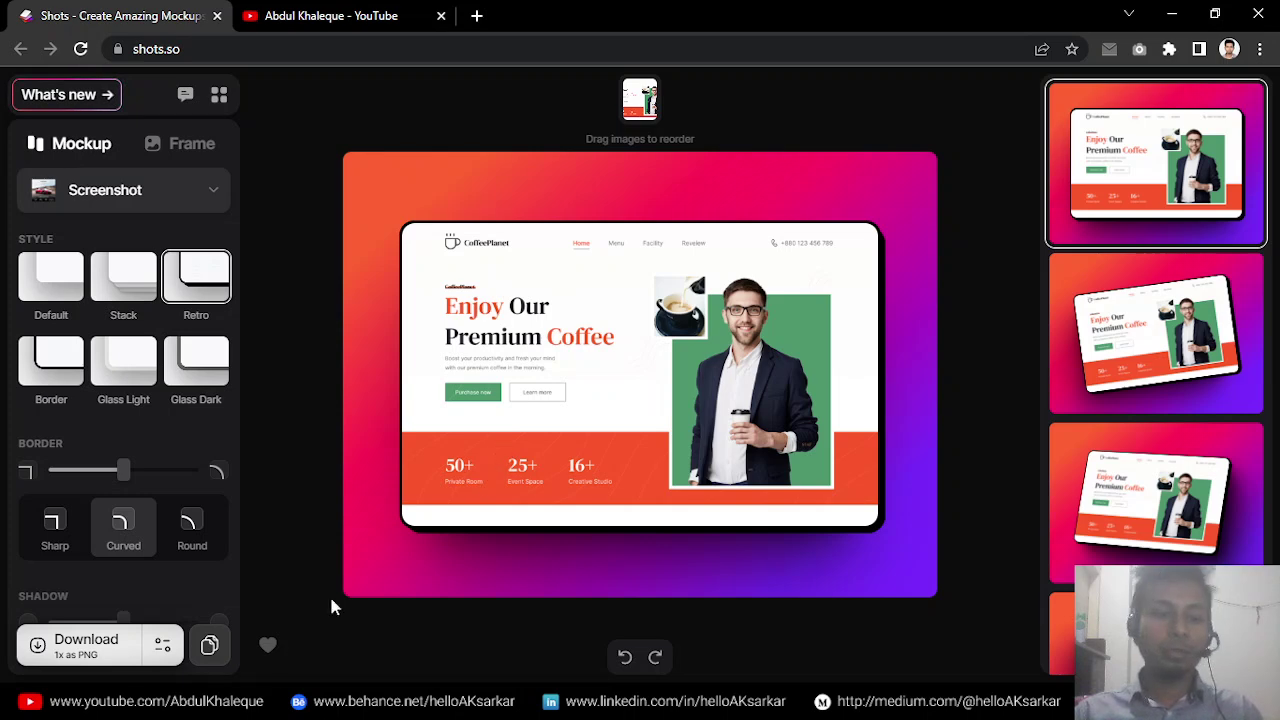
# - Show the YouTube channel page and switch to OBS
pyautogui.click(352, 10)
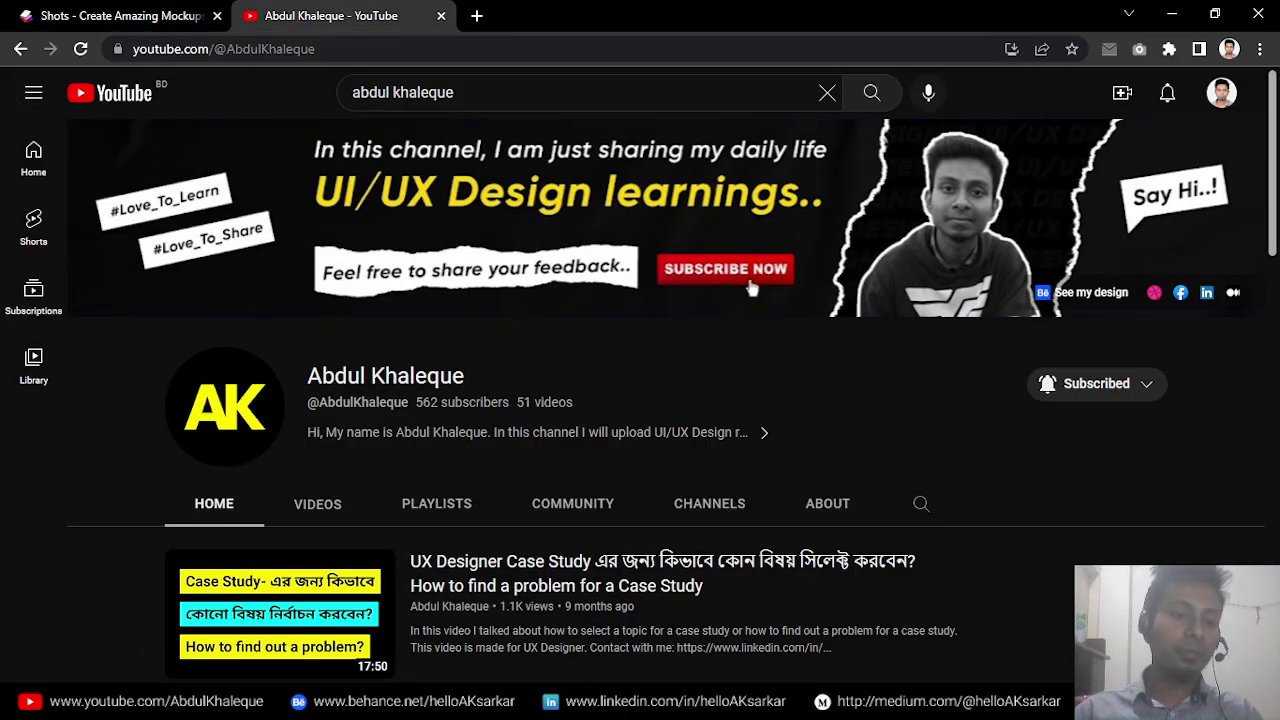
pyautogui.hotkey('alt', 'Tab')
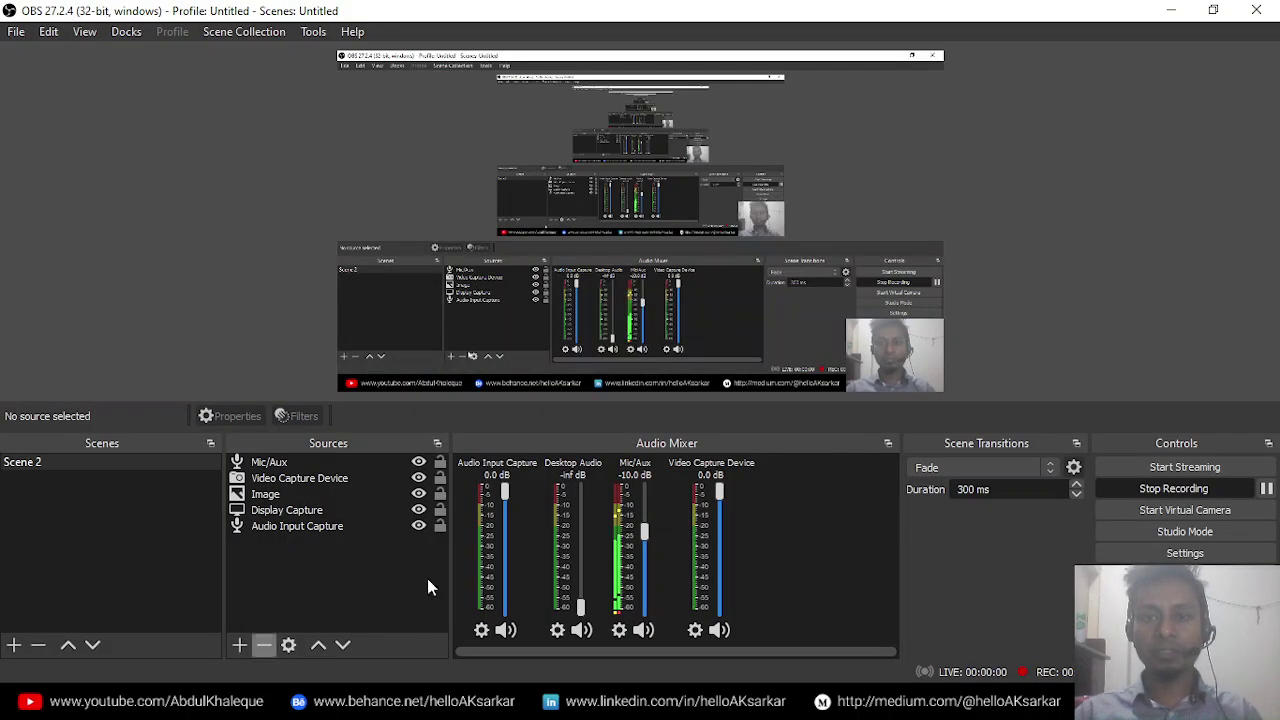